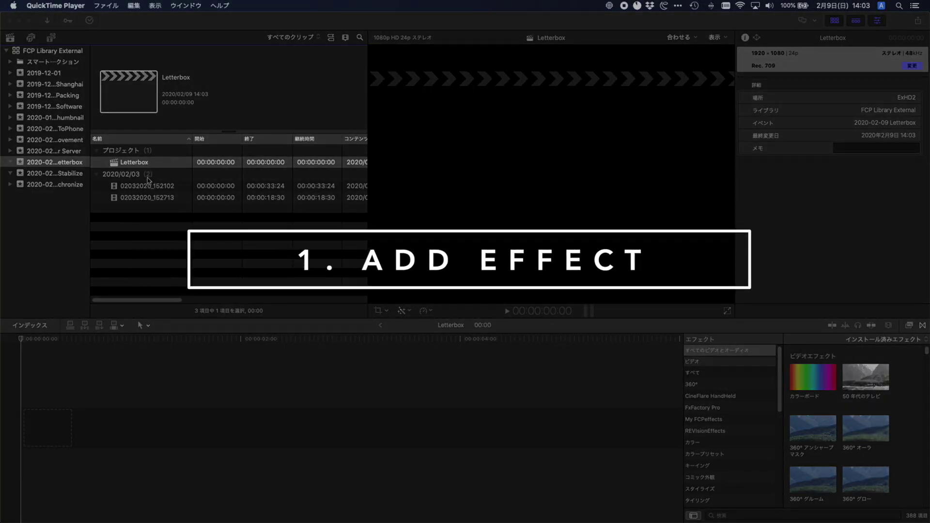
Step: Append clips 02032020_152102 and 02032020_152713 to the Letterbox timeline, one after the other
left_click(147, 186)
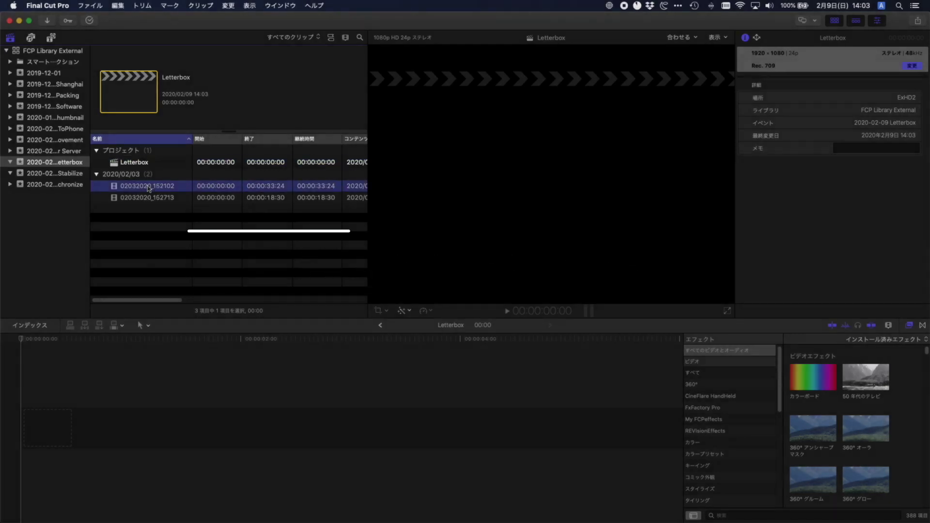
key("e")
left_click(148, 198)
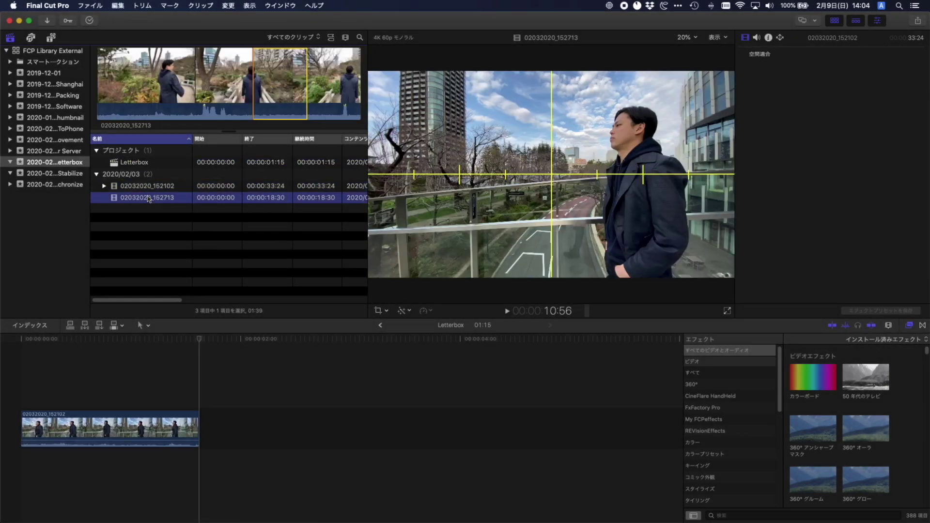
key("e")
Step: Play the Letterbox timeline from the start
left_click_drag(166, 387, 217, 440)
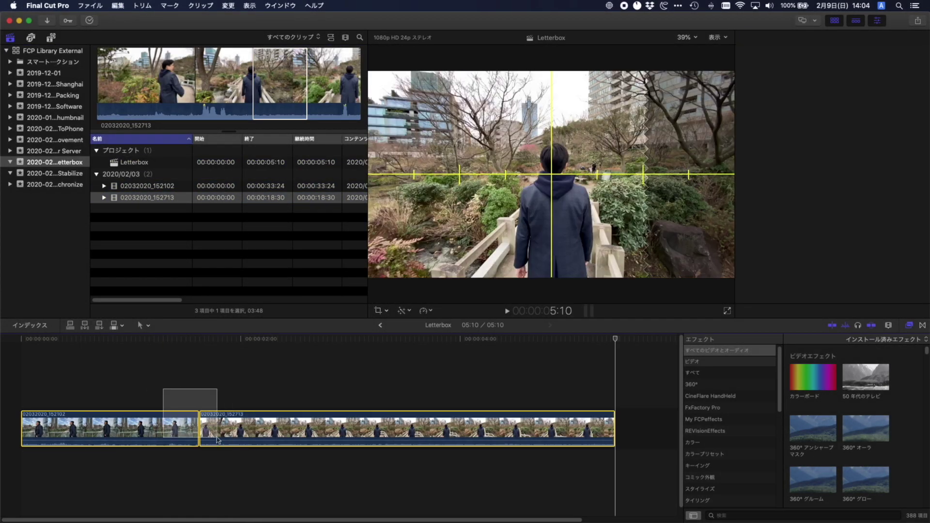
left_click(187, 386)
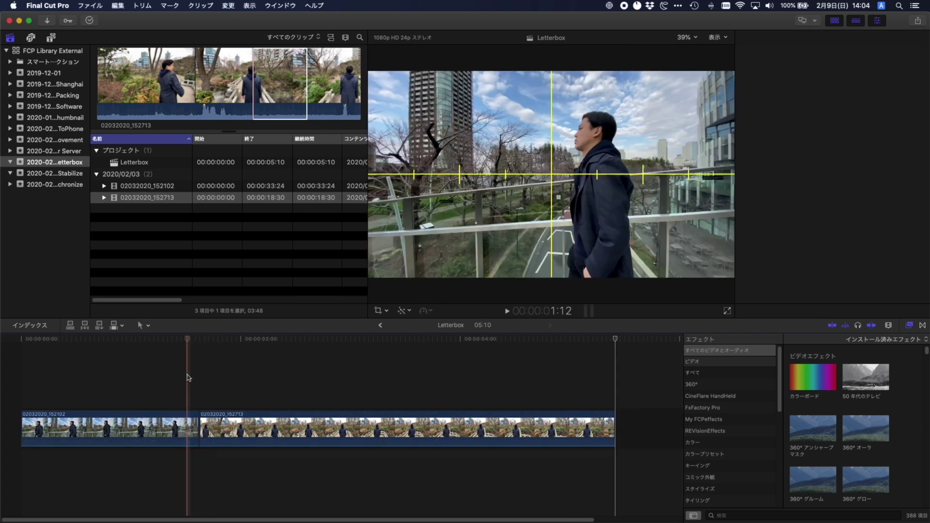
left_click(25, 396)
key("space")
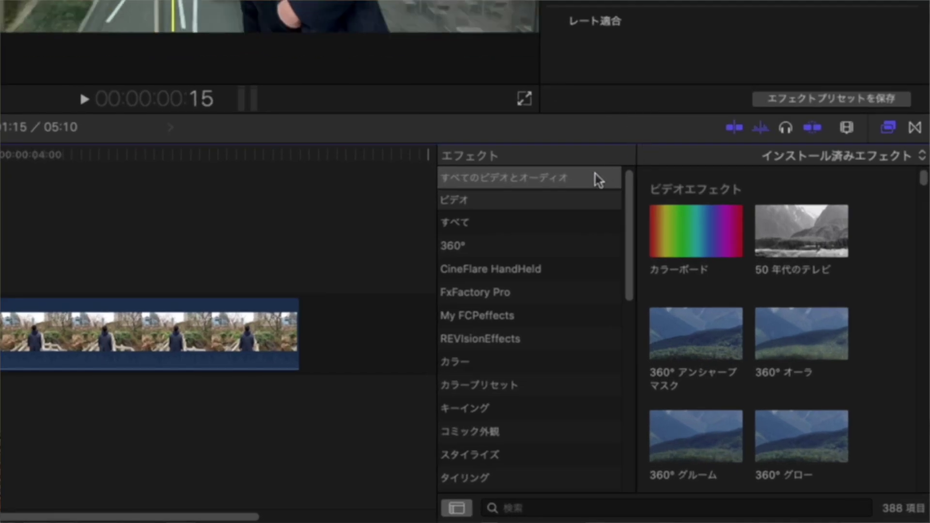
Step: Search the effects for 'レター' and drag the レターボックス (Letterbox) effect onto the first clip
left_click(586, 177)
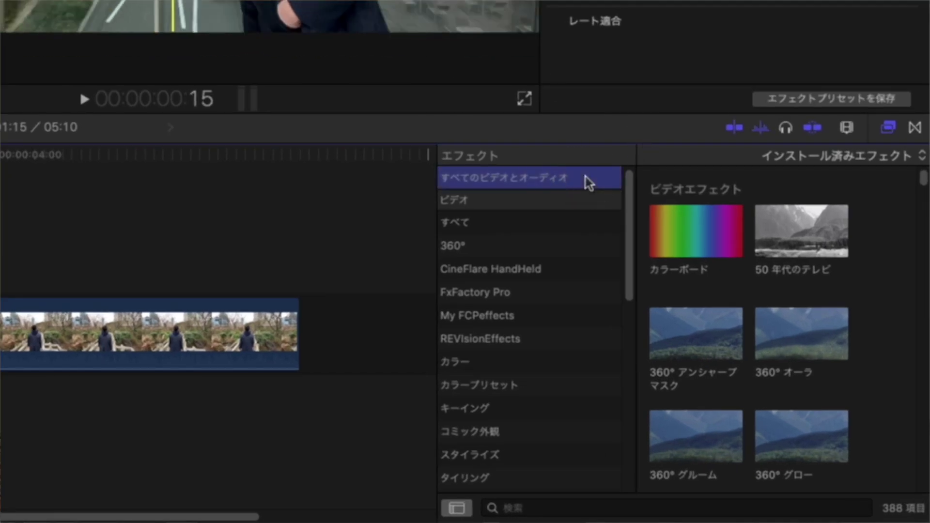
left_click(896, 128)
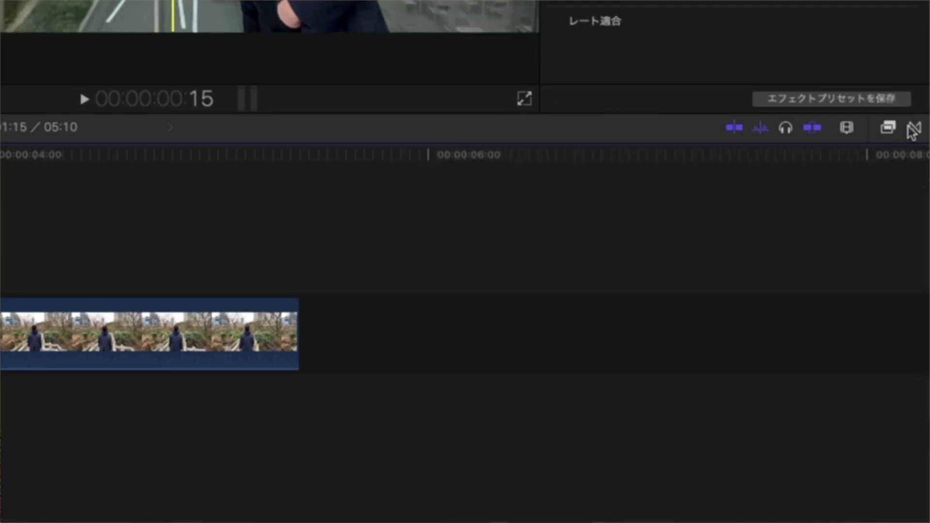
left_click(914, 129)
left_click(890, 129)
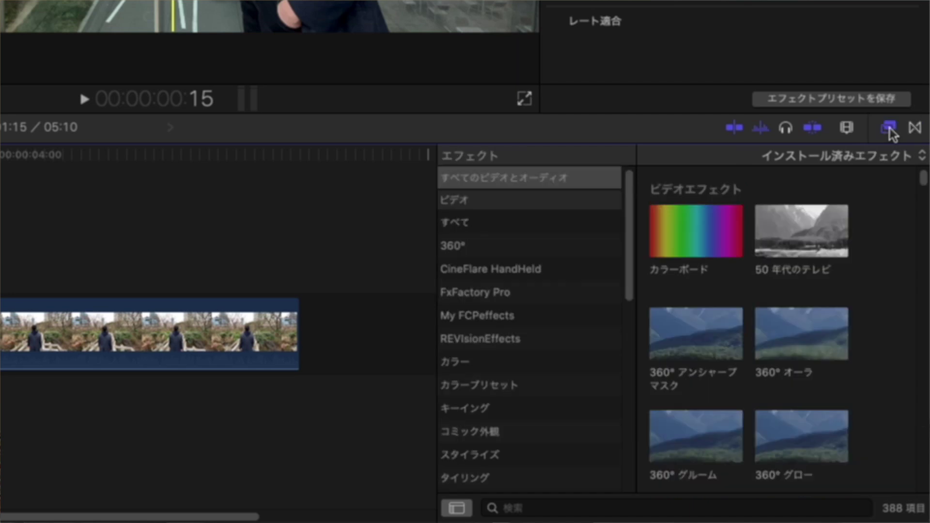
left_click(662, 504)
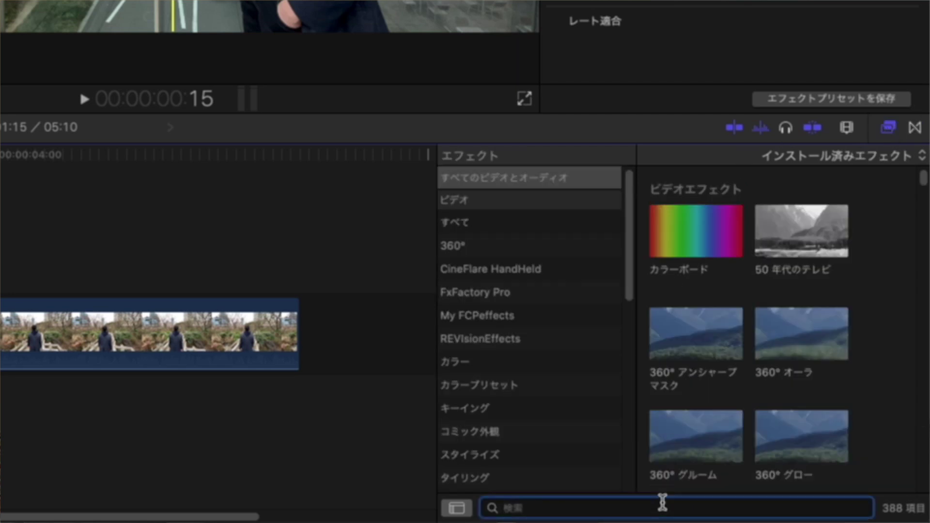
type("reta")
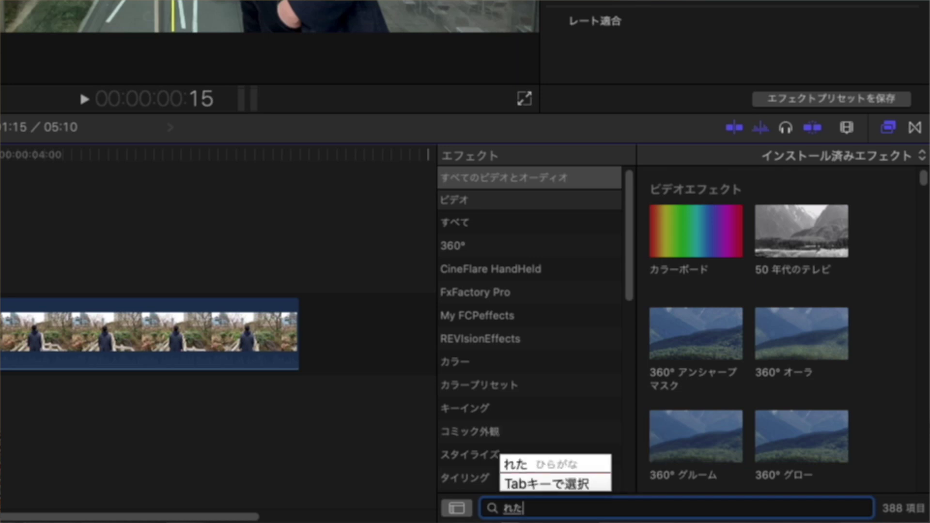
type("-")
key("Tab")
key("Return")
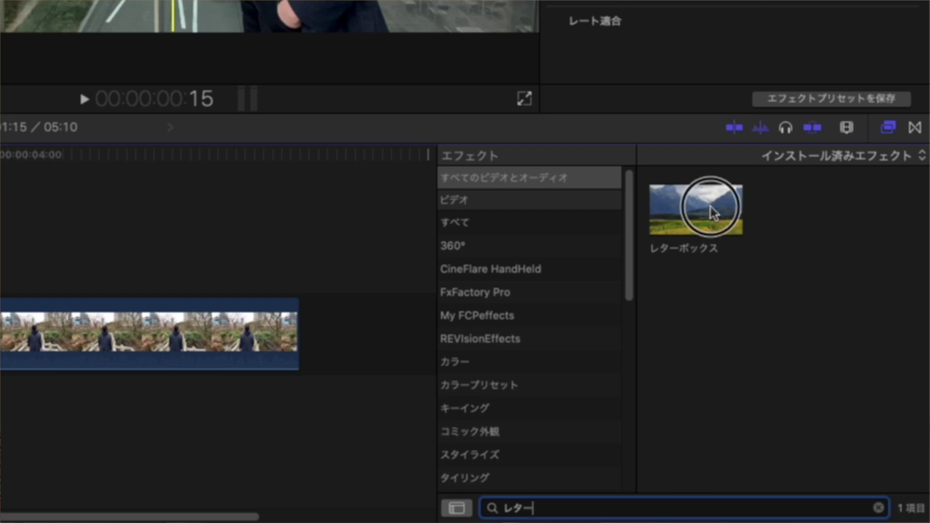
left_click_drag(712, 211, 138, 443)
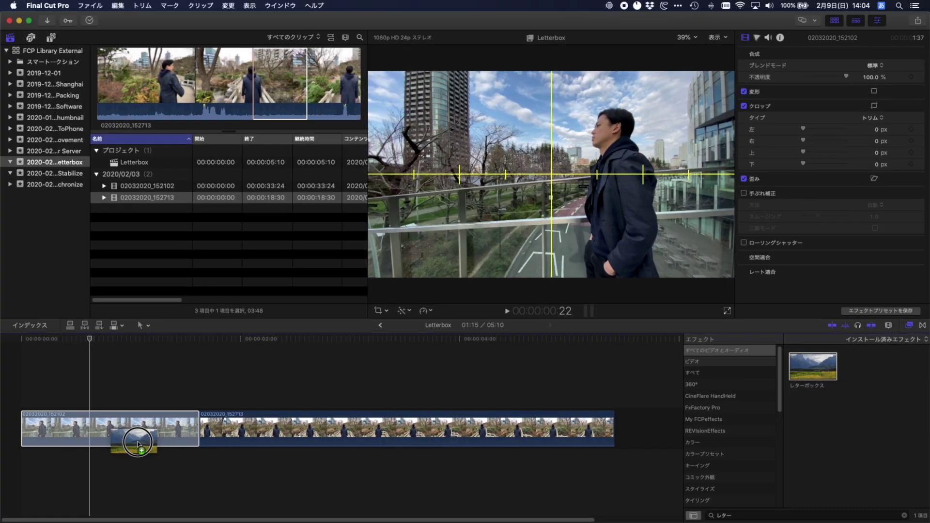
Step: Set the first clip's Letterbox aspect ratio to 2.35:1 after comparing it with 1.85:1
left_click(135, 376)
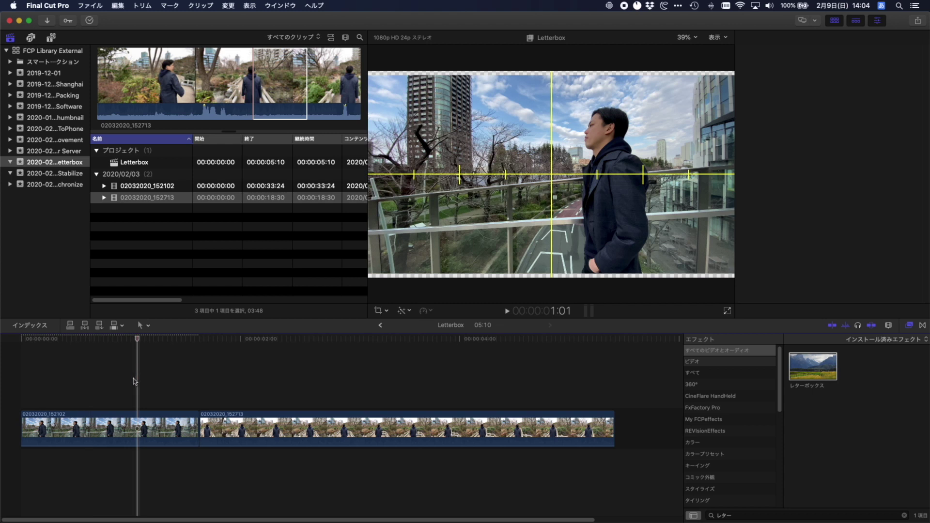
left_click(128, 423)
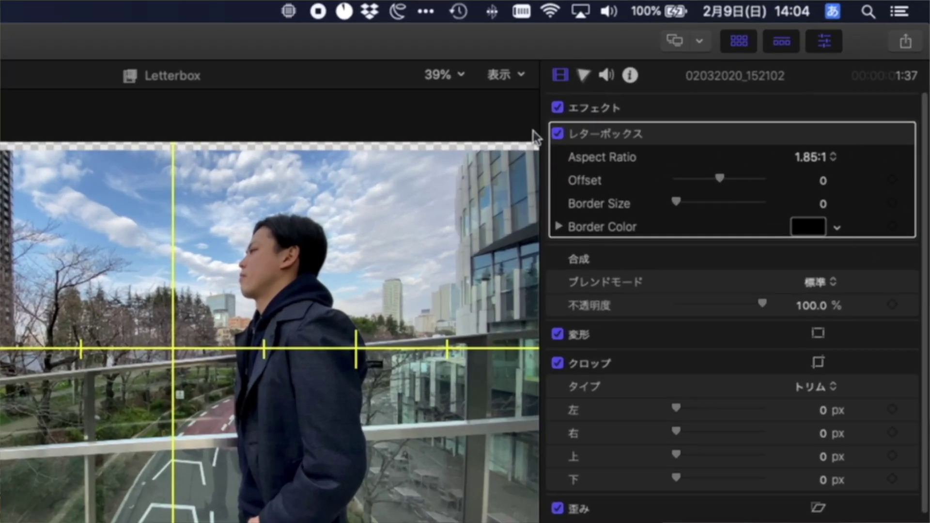
left_click(813, 158)
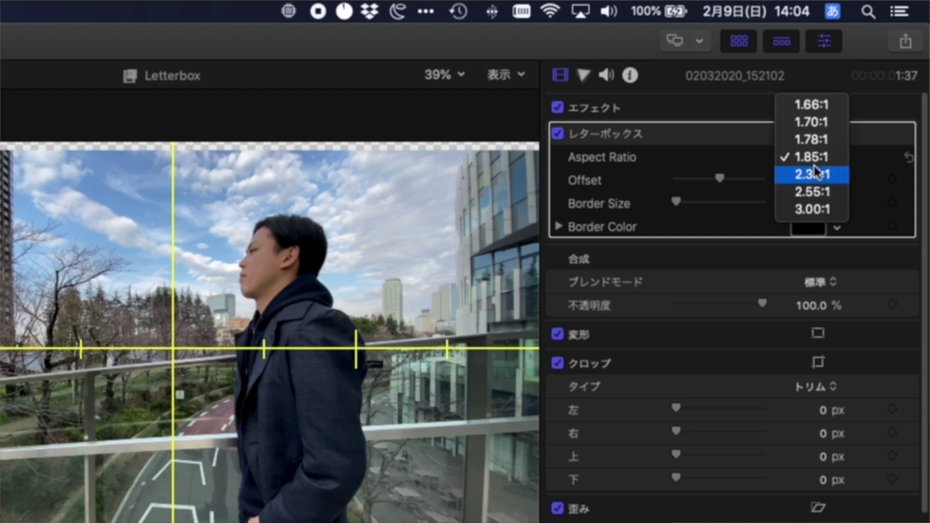
left_click(815, 173)
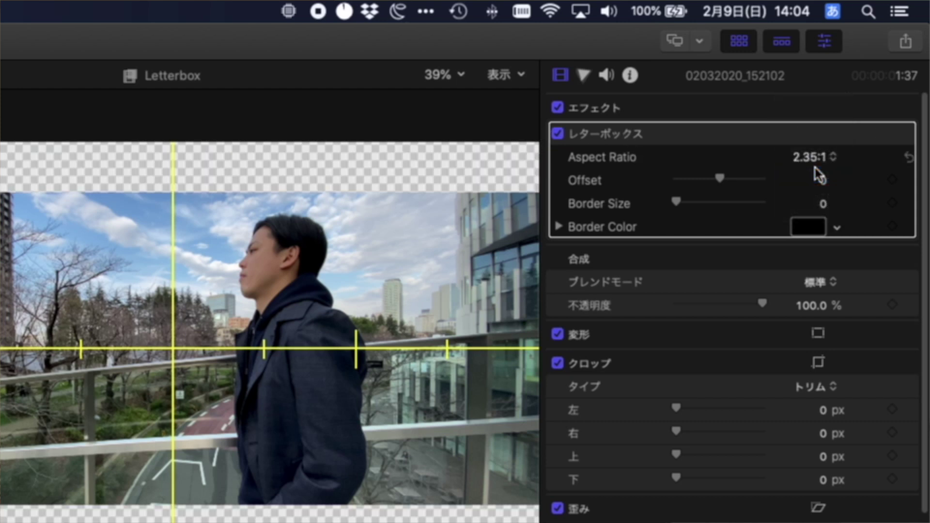
left_click(816, 157)
left_click(815, 139)
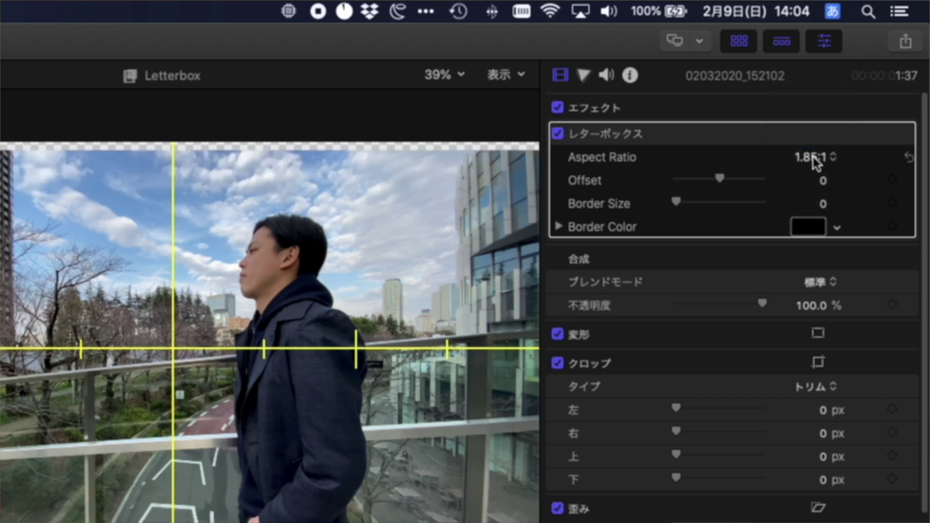
left_click(814, 159)
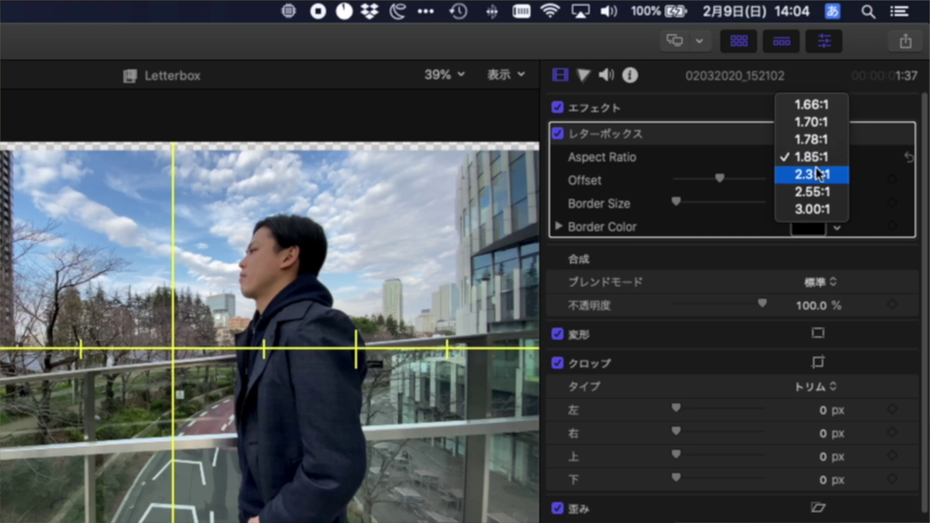
left_click(817, 174)
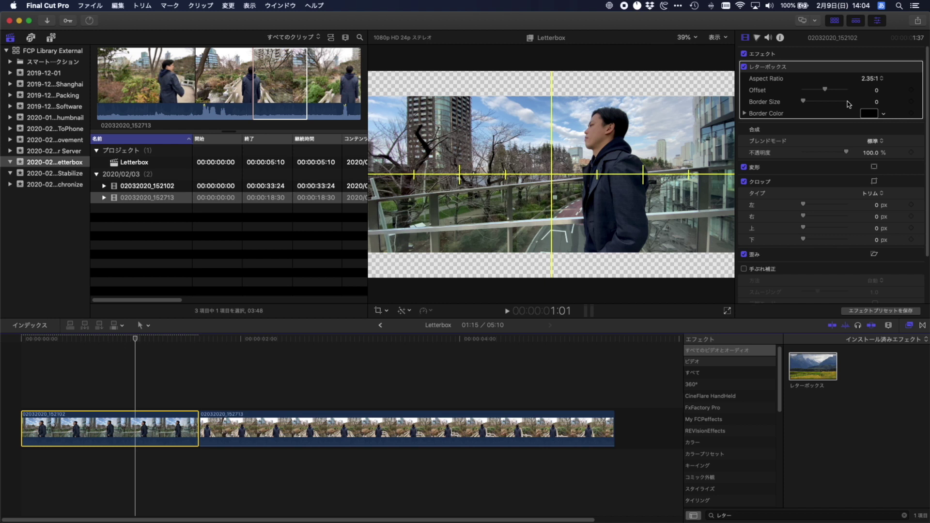
Step: Play back the timeline with the letterboxed first clip
left_click(141, 395)
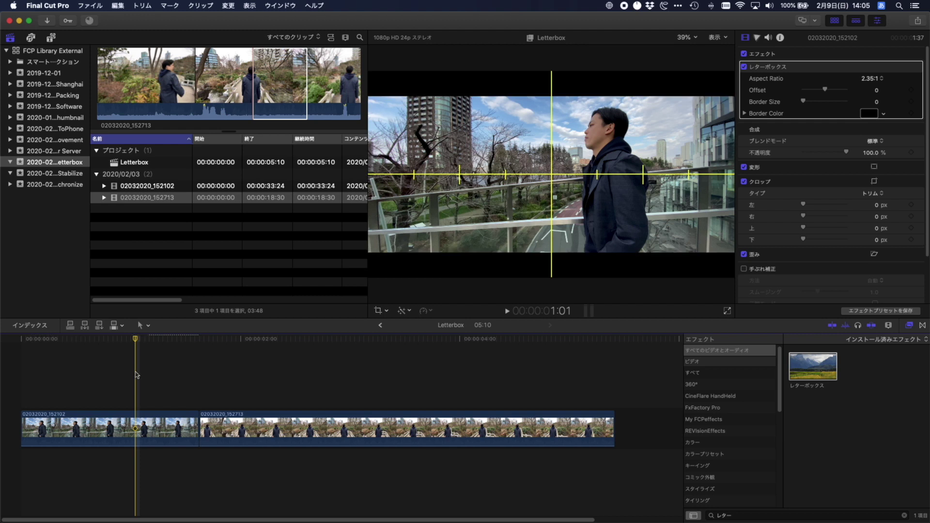
key("space")
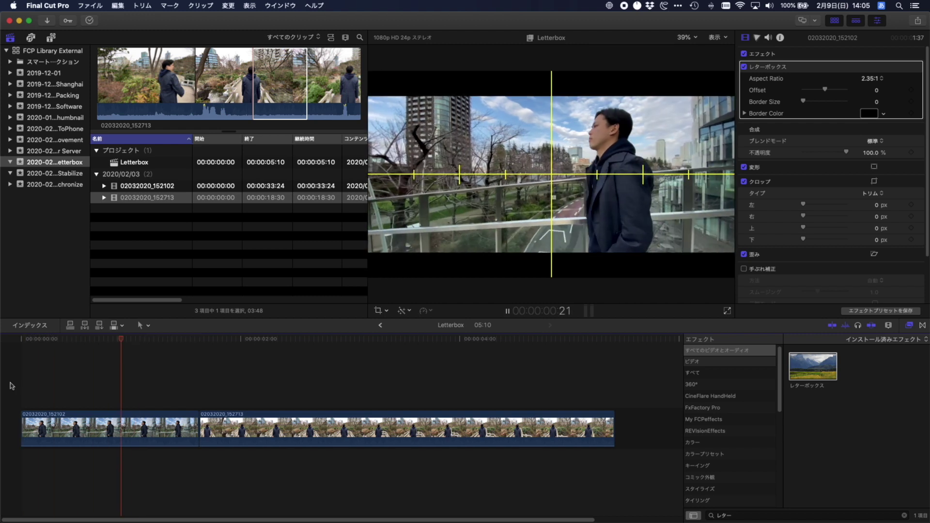
key("space")
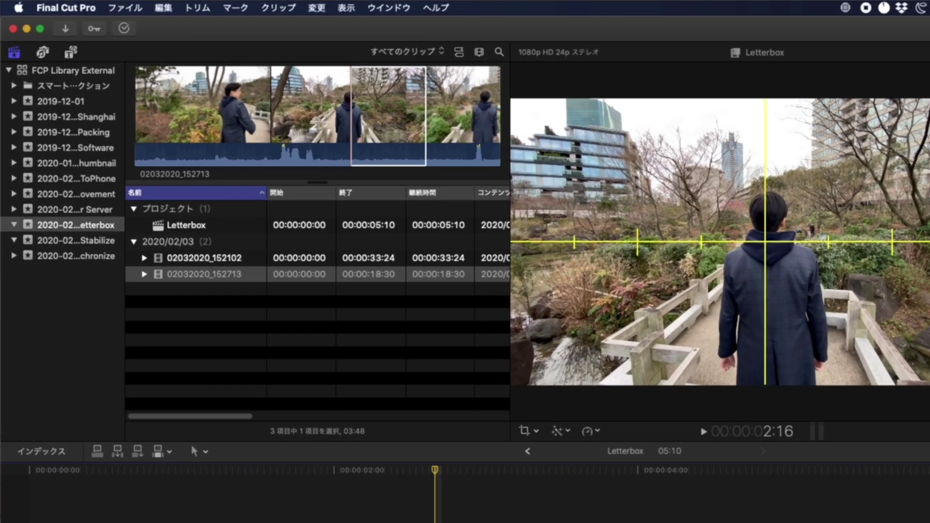
Step: Add an Adjustment Layer from the Titles browser above the clips
left_click(71, 50)
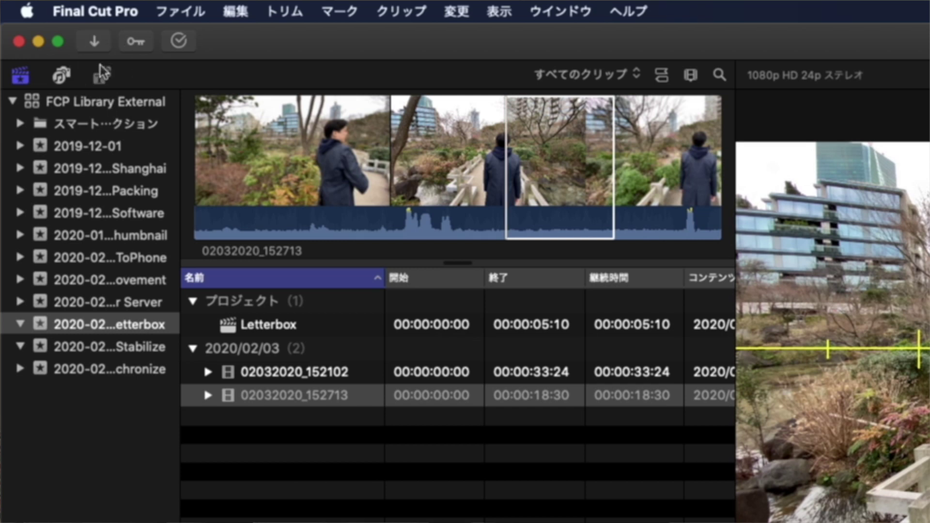
left_click(102, 73)
left_click(98, 103)
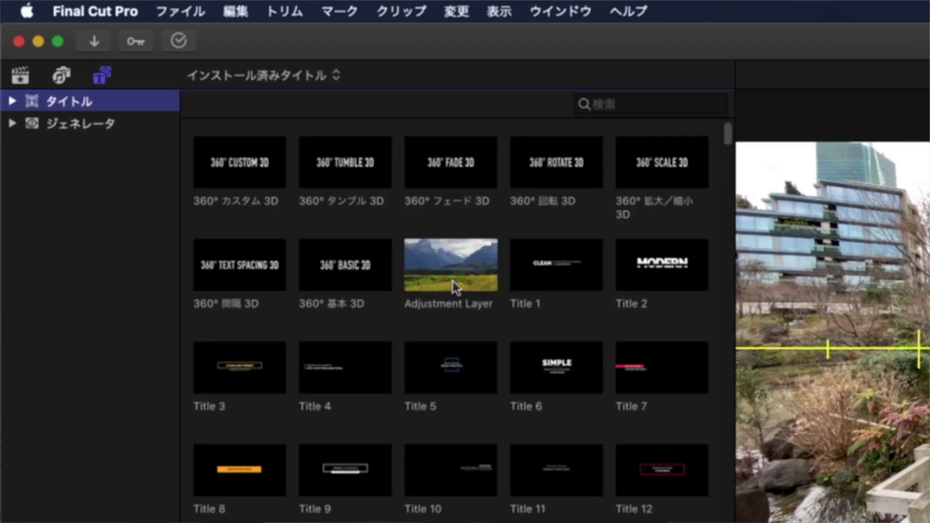
left_click_drag(453, 281, 201, 400)
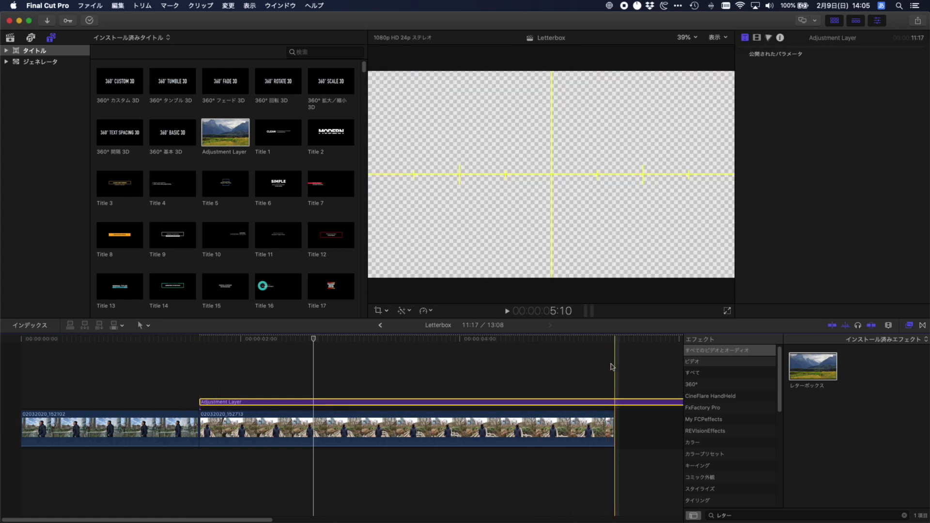
Step: Blade the Adjustment Layer at the clips' end and delete the overhanging piece
left_click(611, 366)
key("super+b")
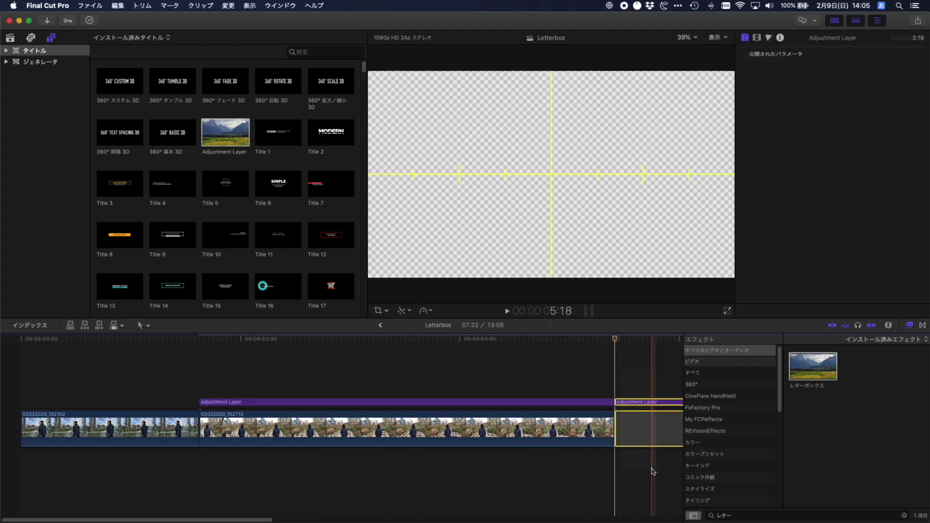
key("Delete")
left_click(254, 387)
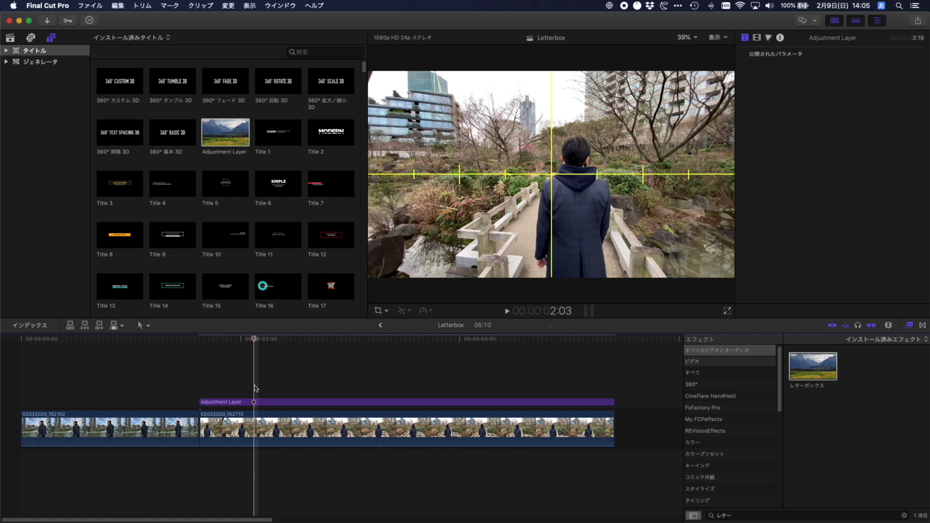
Step: Drag the Letterbox effect onto the Adjustment Layer and set its Aspect Ratio to 2.35:1
left_click(266, 403)
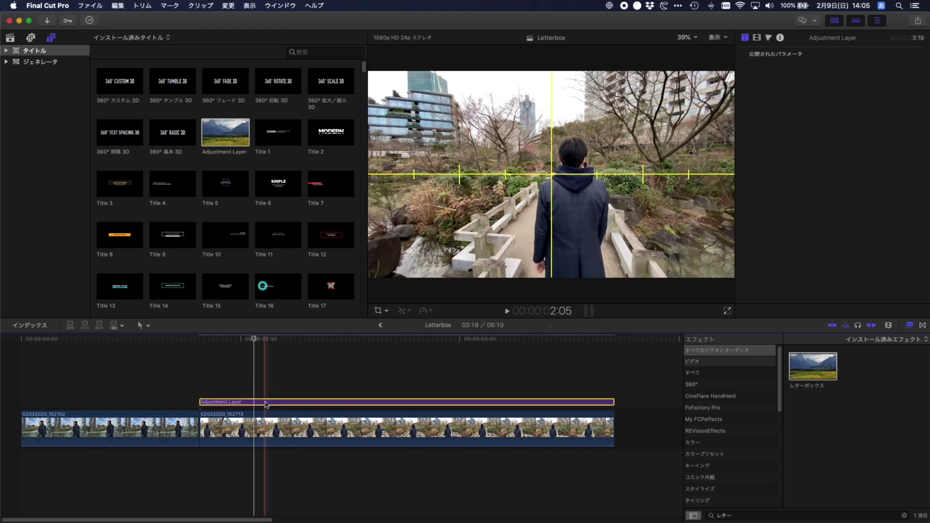
left_click(811, 365)
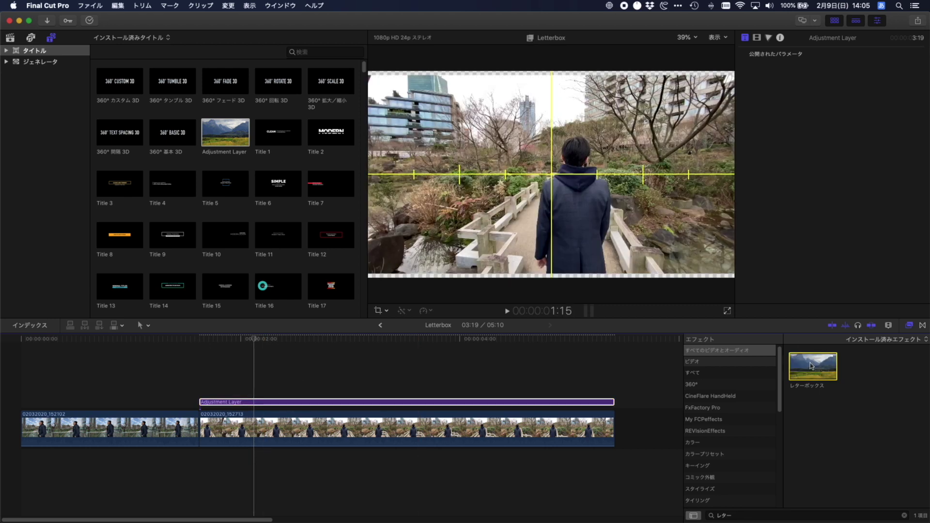
left_click_drag(811, 365, 254, 406)
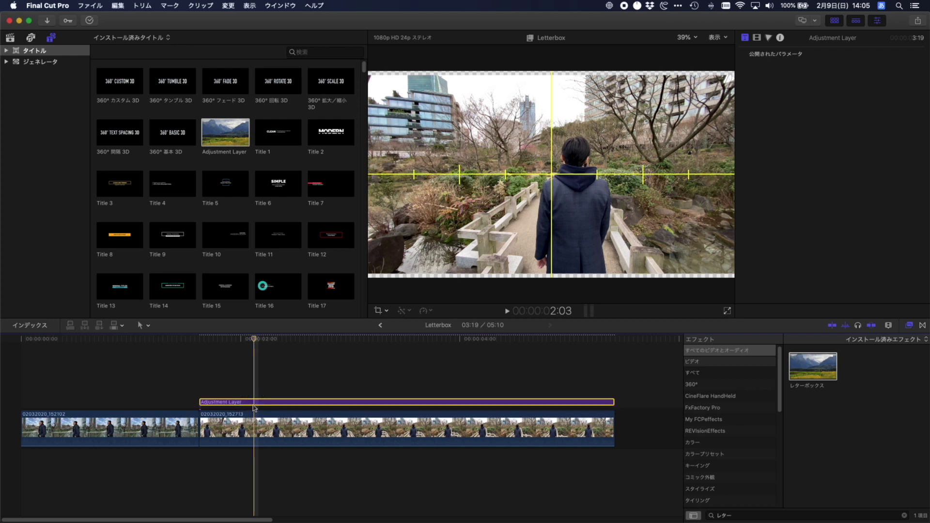
left_click(756, 38)
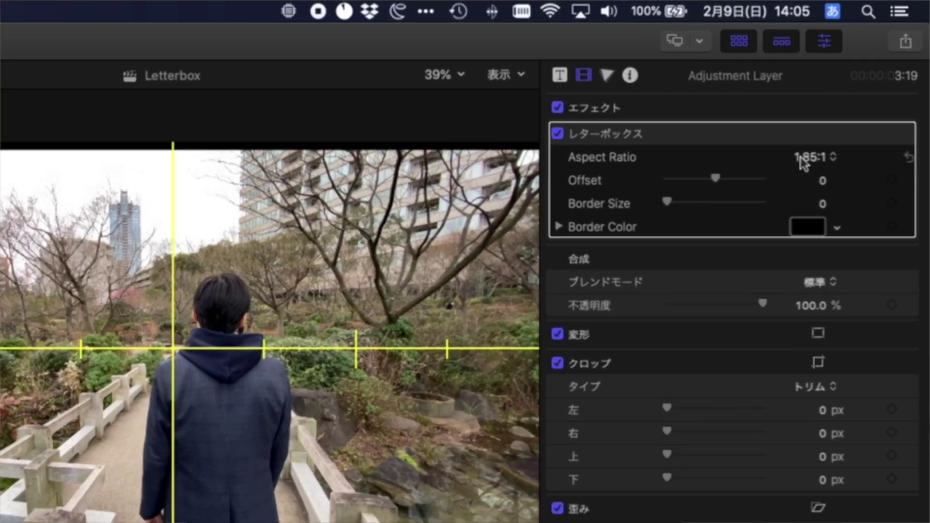
left_click(803, 163)
left_click(808, 175)
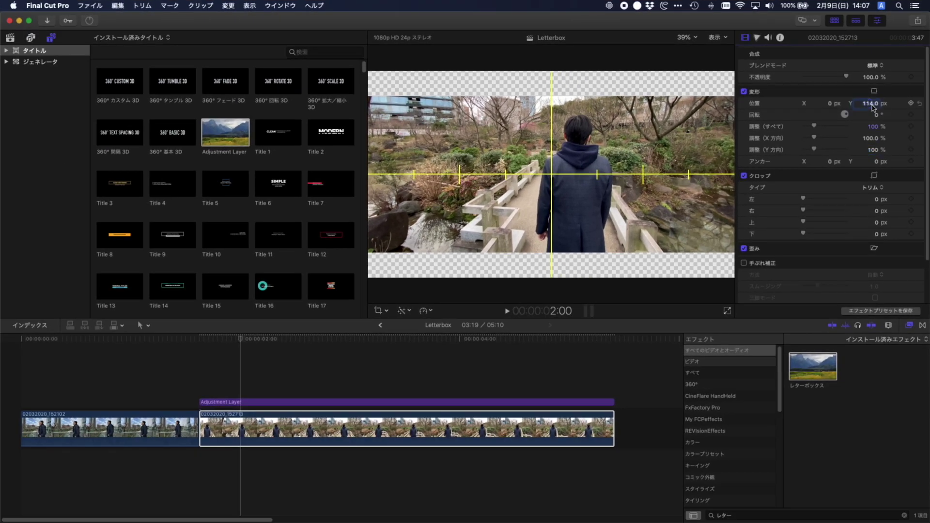
Step: Raise the second clip's Position Y to 140 px and play the letterboxed edit
left_click_drag(873, 108, 873, 95)
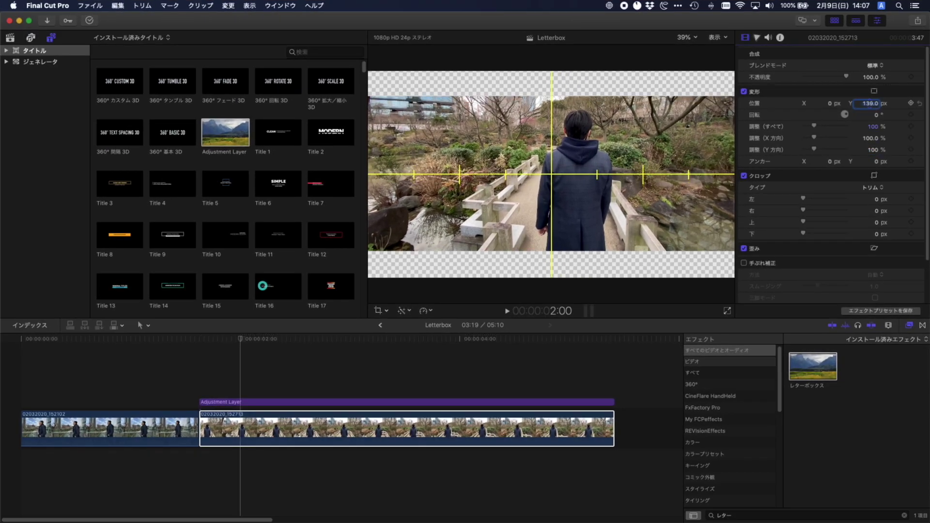
left_click(222, 364)
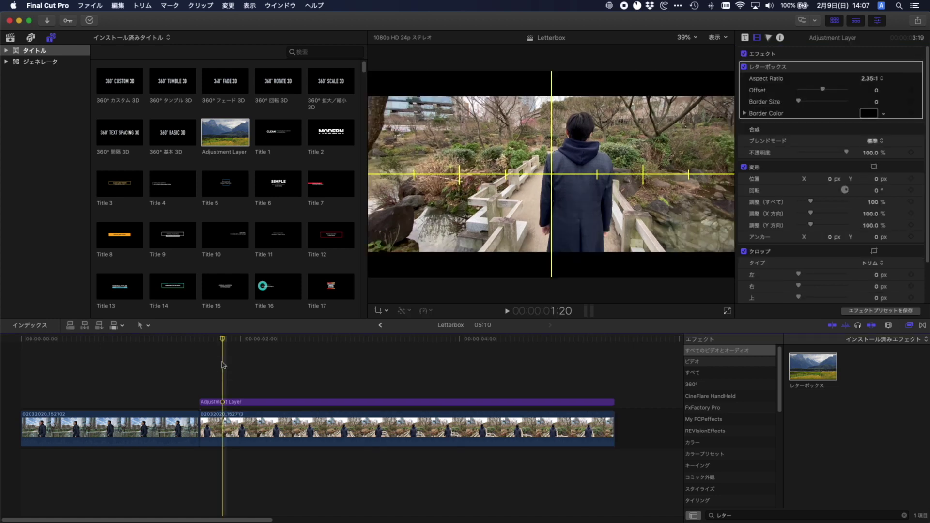
key("space")
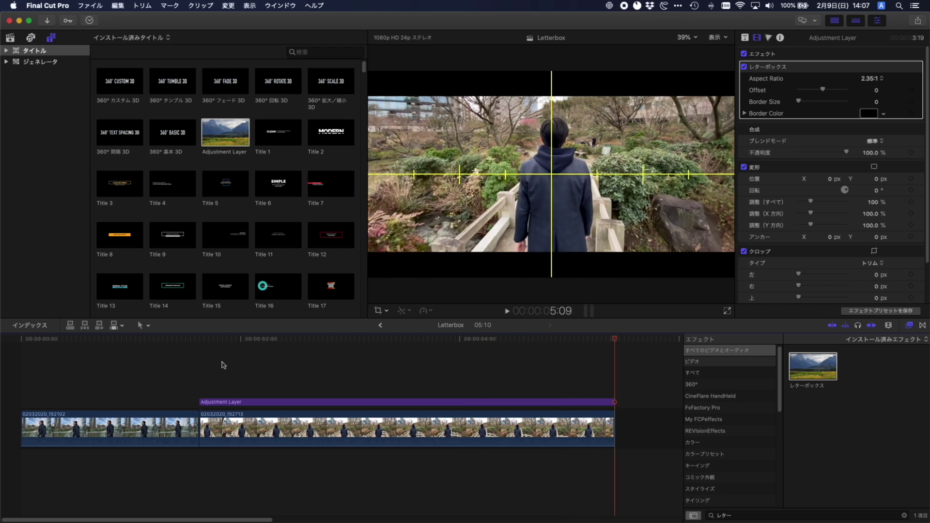
left_click(37, 385)
key("space")
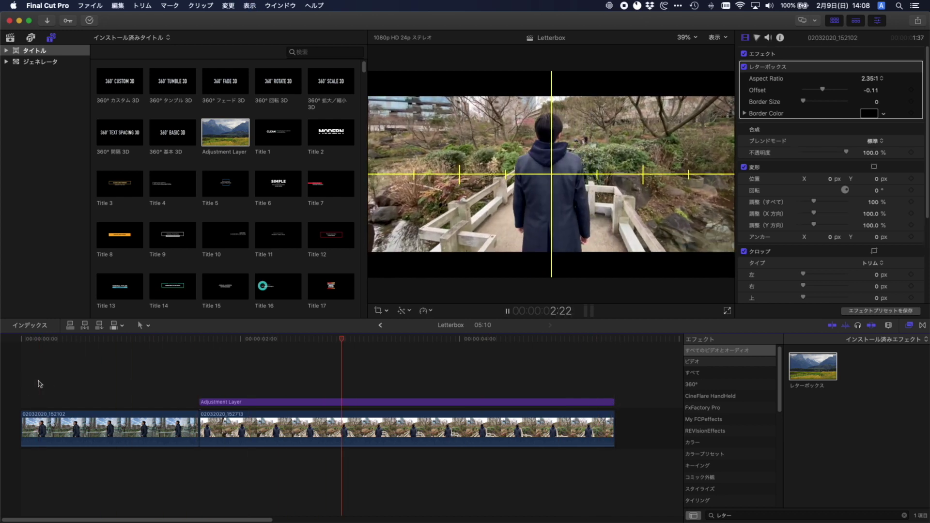
key("space")
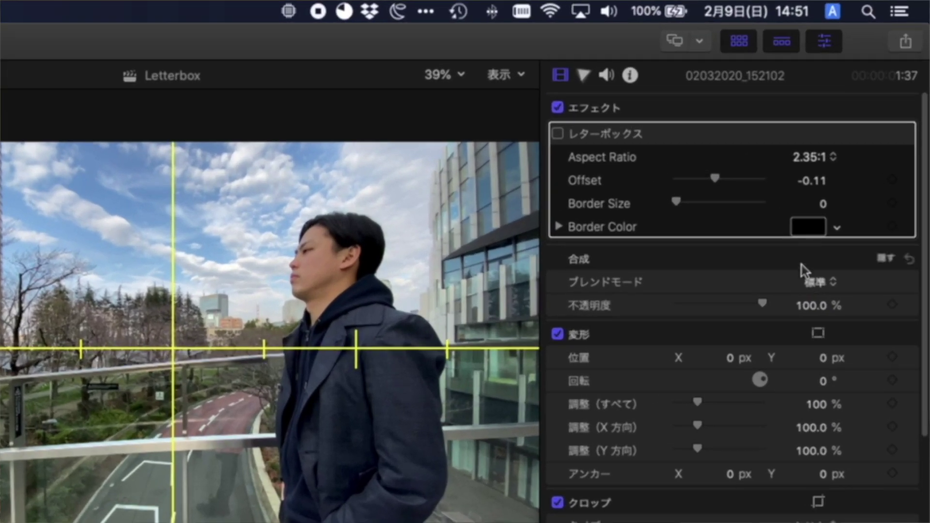
Step: Crop the first clip with Trim type: Top 80 and Bottom 80
scroll(805, 384, "down", 2)
scroll(806, 383, "down", 4)
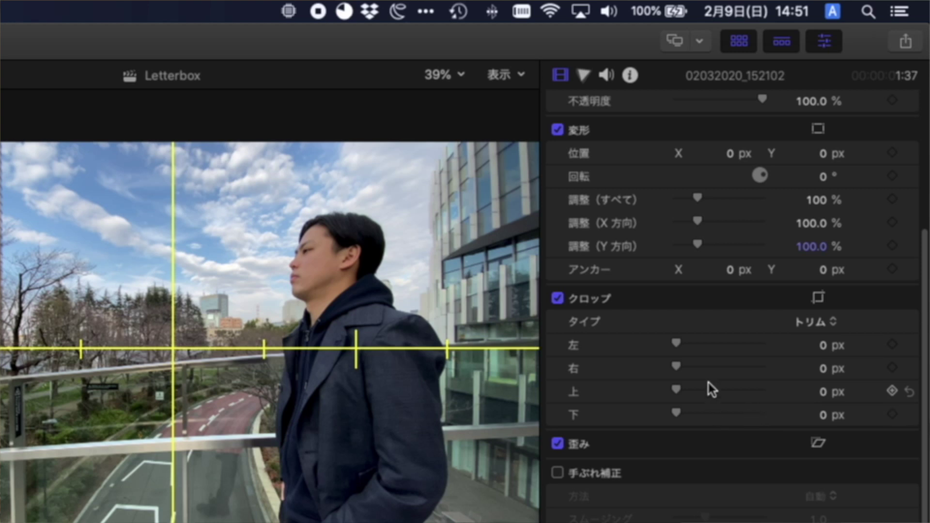
left_click(818, 322)
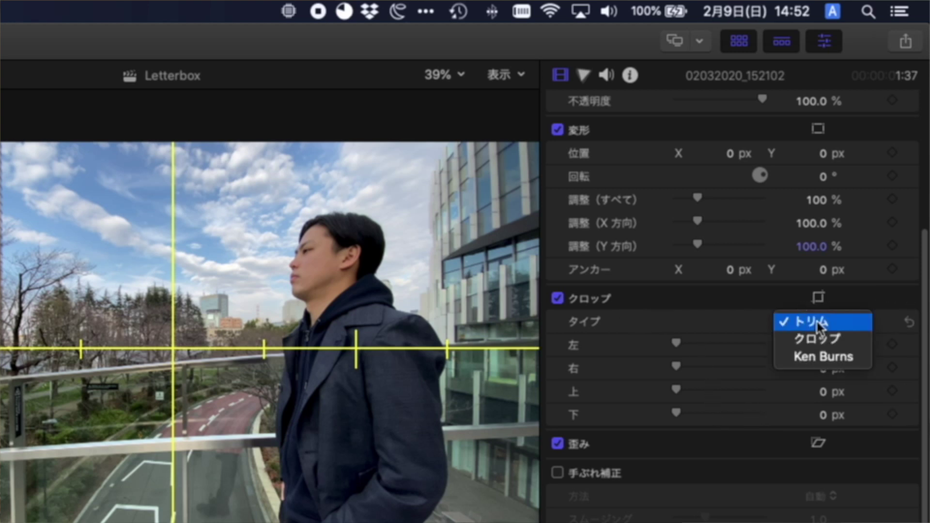
left_click(818, 324)
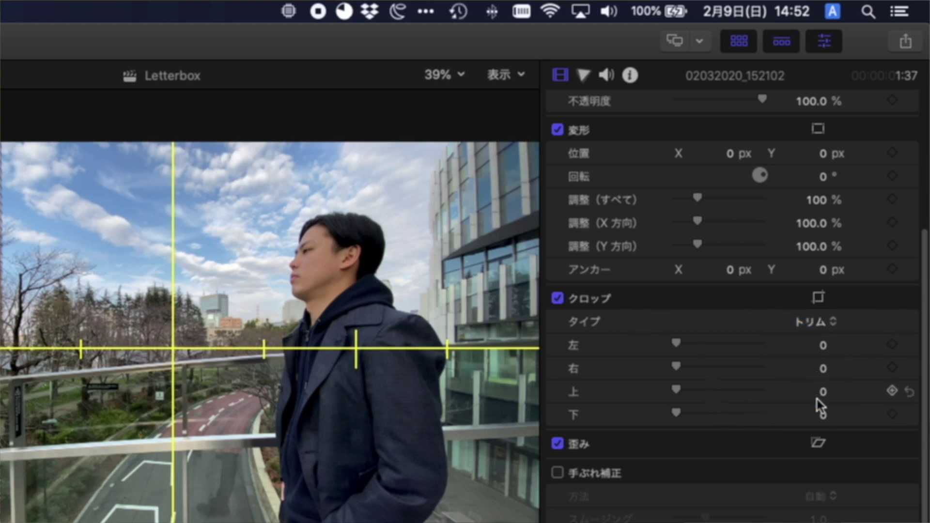
left_click(823, 391)
key("Return")
left_click(818, 420)
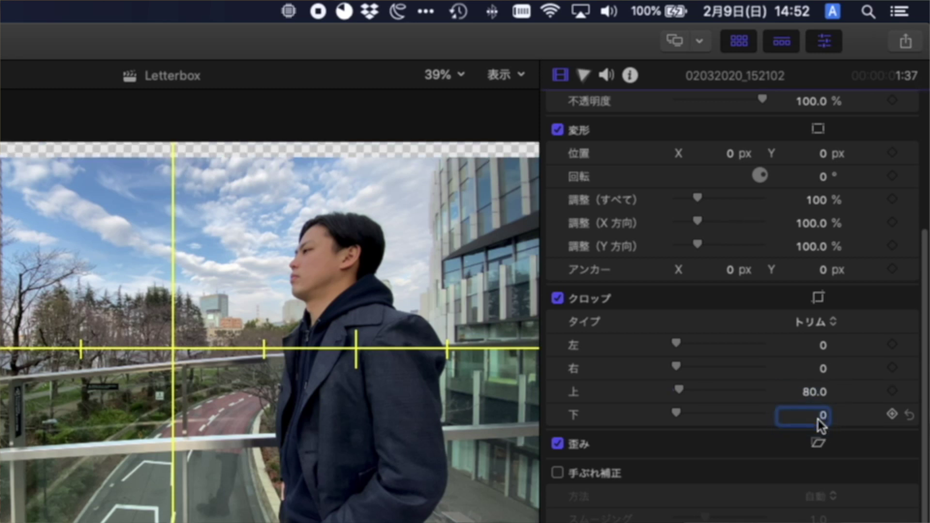
type("80")
key("Return")
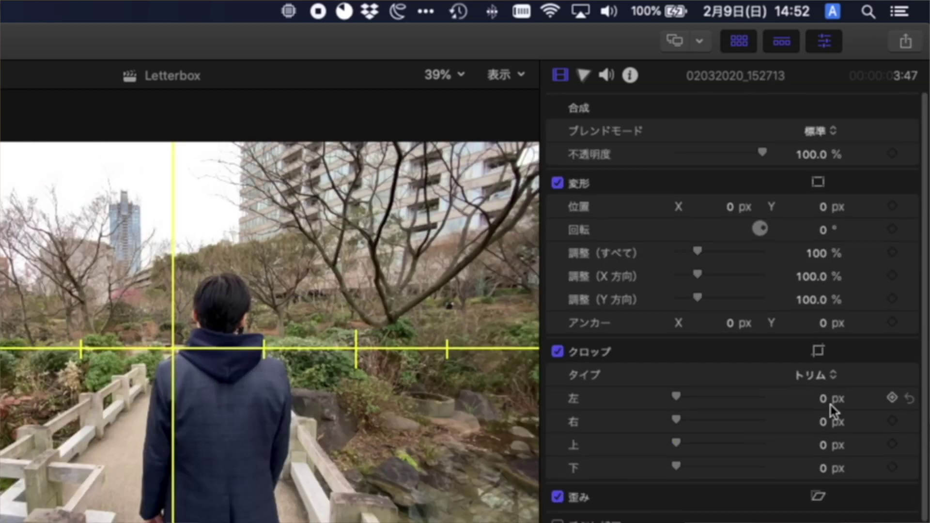
Step: Crop 100 px off the top of the second clip
left_click(818, 445)
type("100")
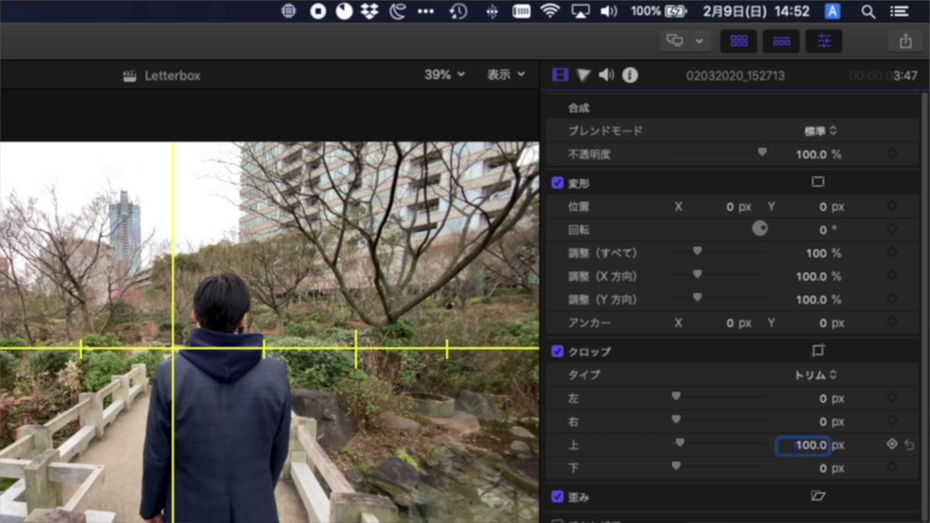
left_click(823, 469)
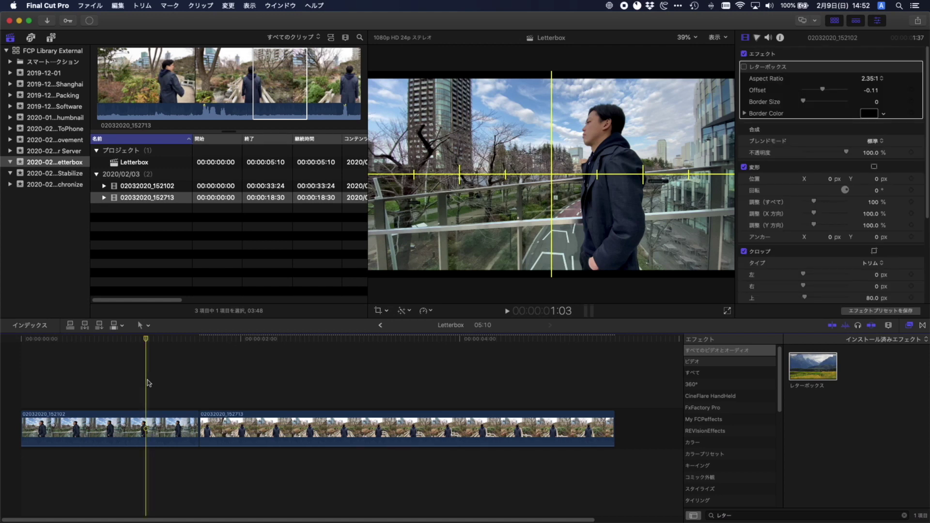
Step: Play back the cropped edit
key("space")
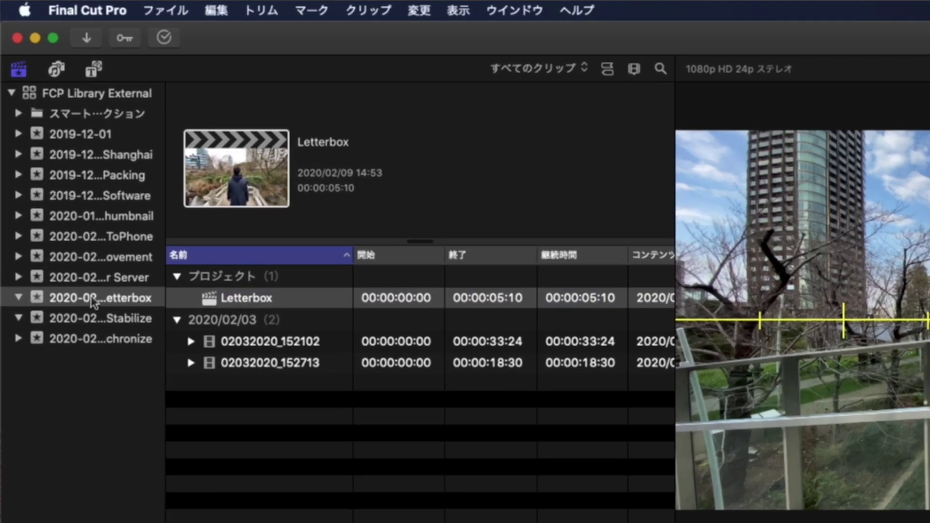
Step: Start a new project in the Letterbox event named Letterbox_2
right_click(50, 163)
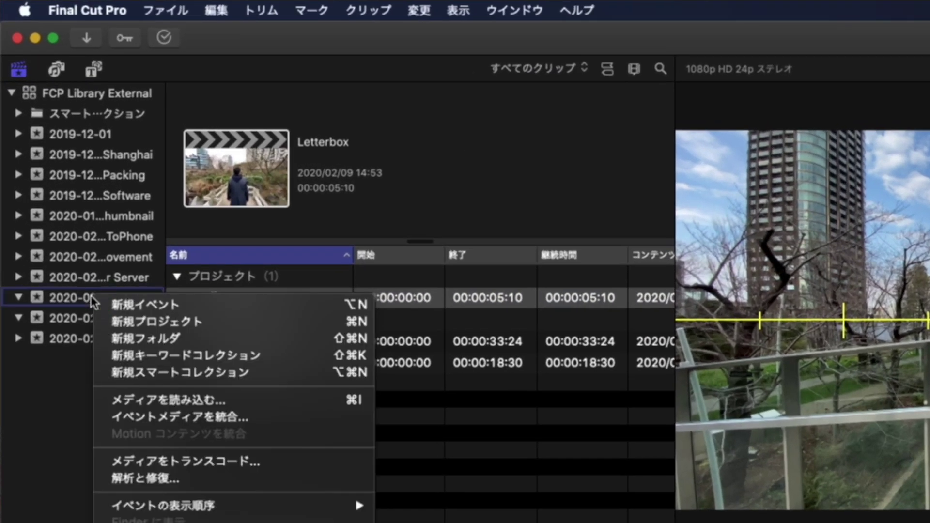
left_click(310, 321)
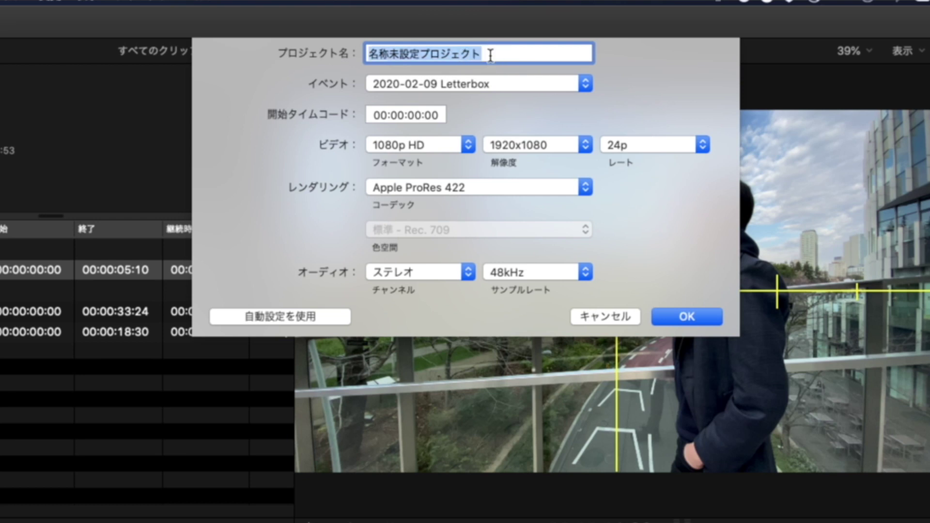
type("Letterbox_2")
Step: Set the project format to Custom 1920×960 at 24p and create it
left_click(508, 143)
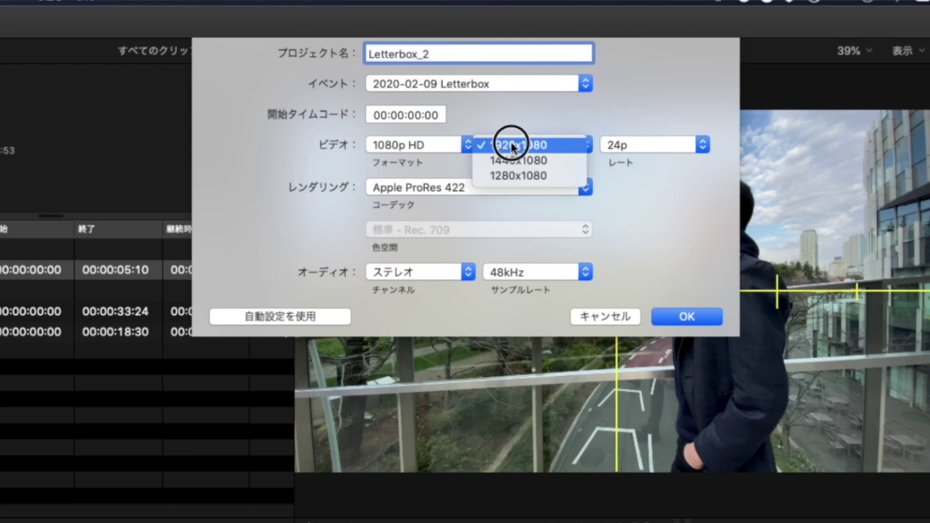
left_click(444, 145)
left_click(424, 145)
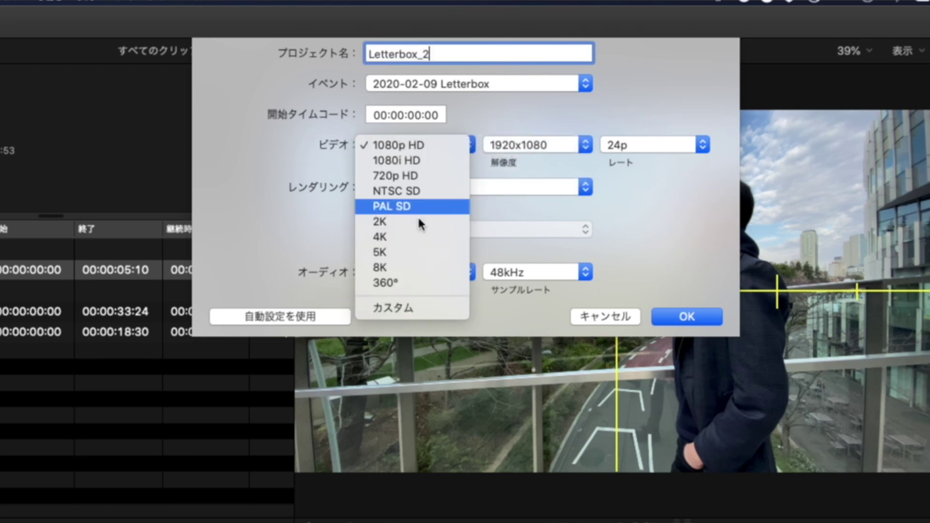
left_click(411, 307)
left_click(507, 147)
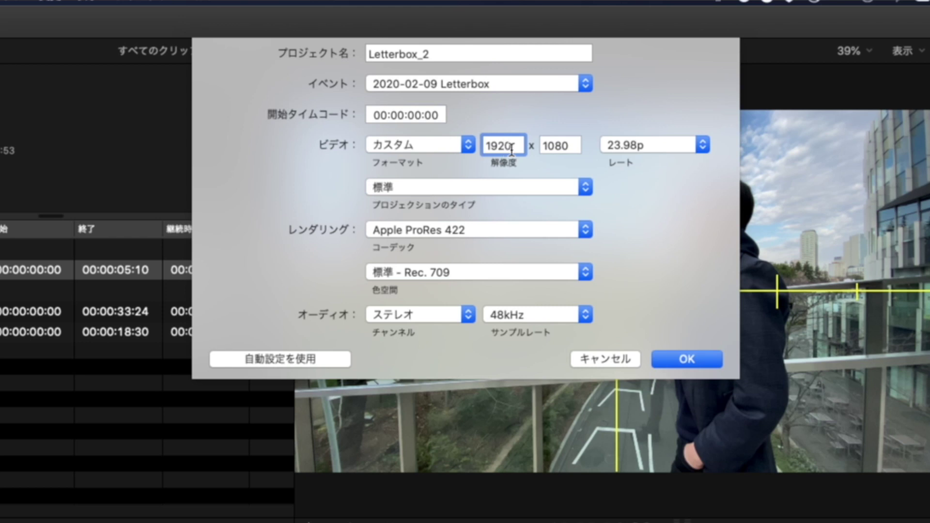
double_click(557, 145)
type("960")
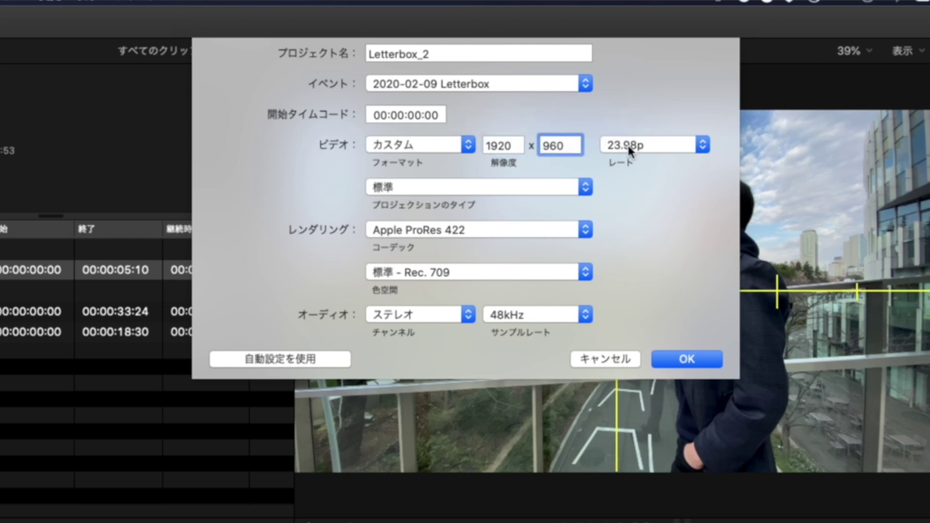
key("Tab")
left_click(629, 150)
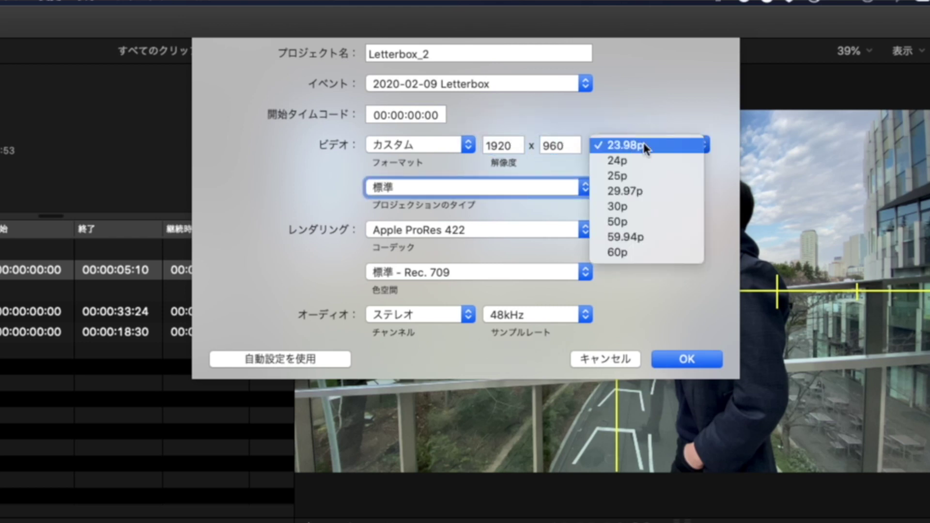
left_click(645, 159)
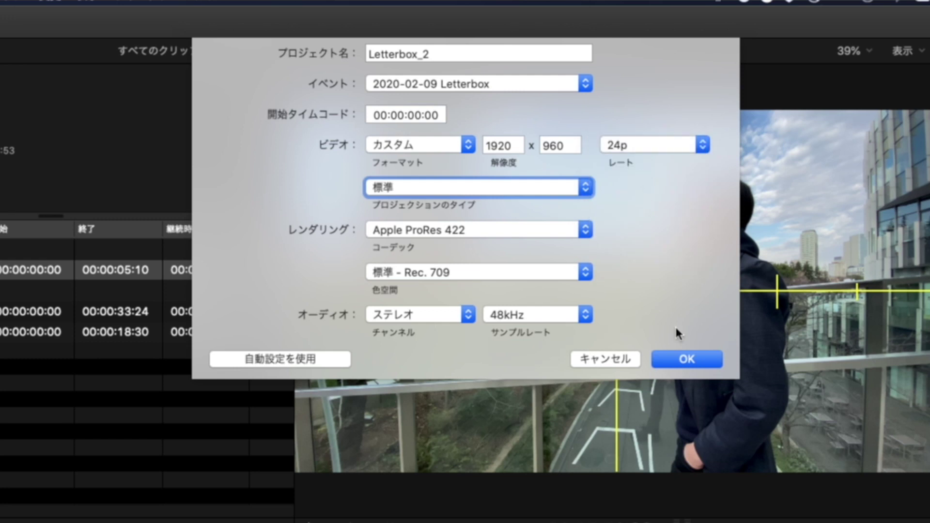
left_click(683, 359)
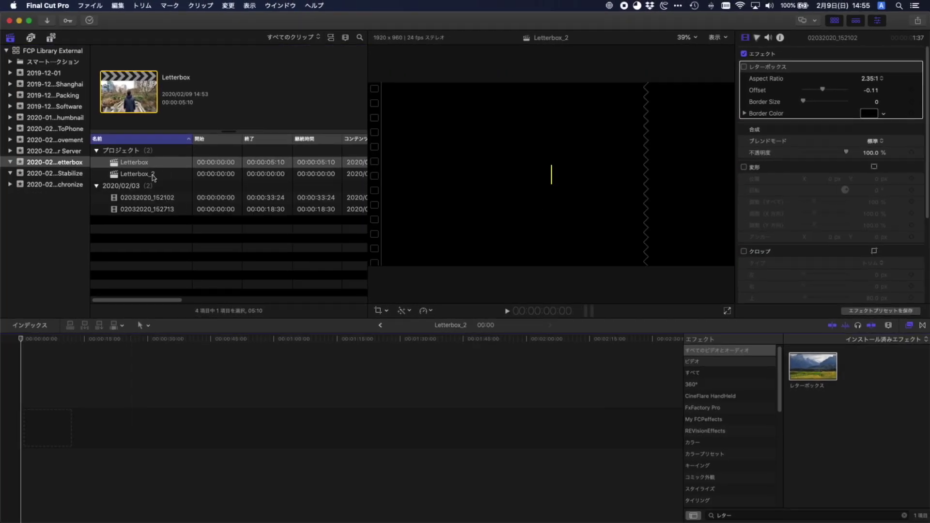
Step: Add clips 02032020_152102 and 02032020_152713 to the Letterbox_2 timeline and zoom to fit
left_click(153, 176)
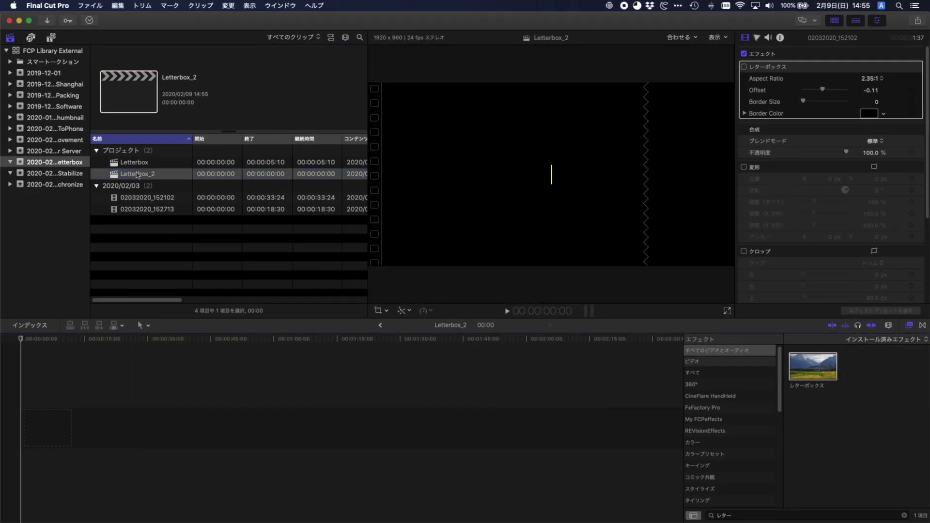
mouse_move(157, 223)
left_mouse_down()
mouse_move(157, 204)
mouse_move(48, 401)
left_mouse_up()
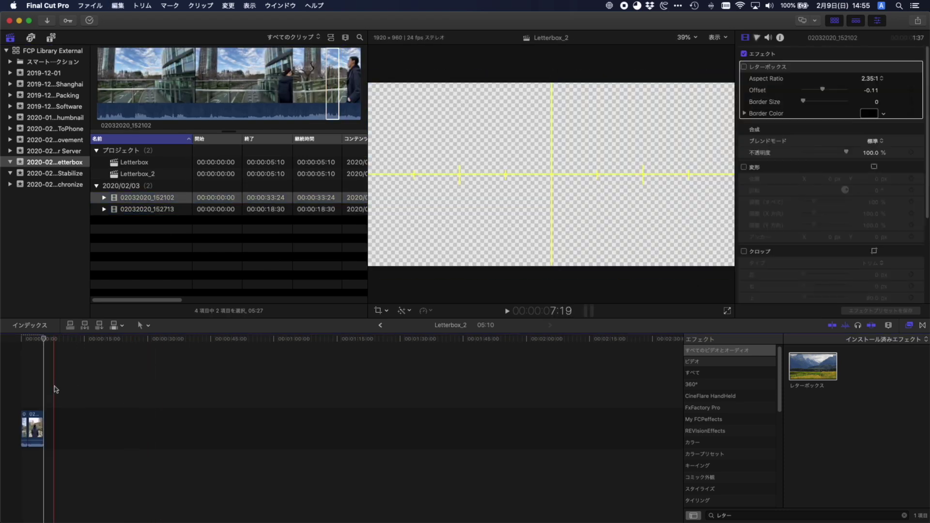
key("shift+z")
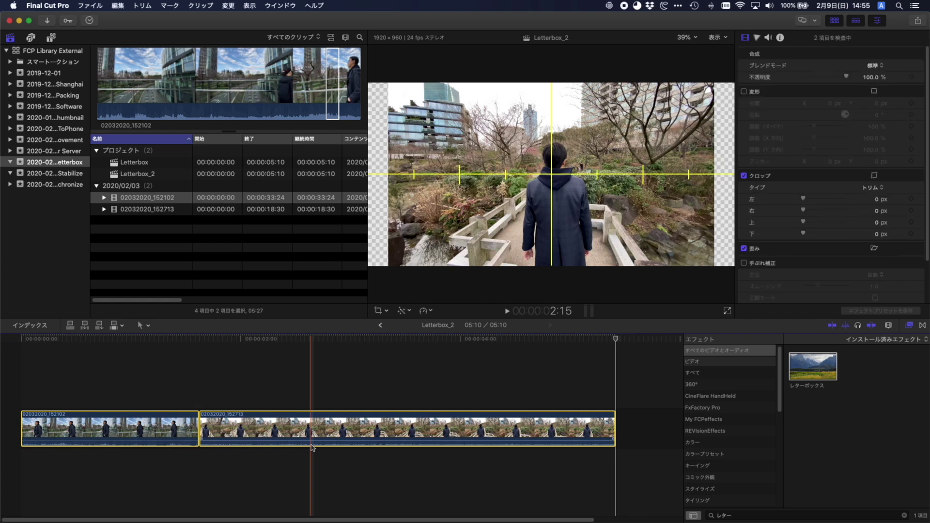
left_click(166, 373)
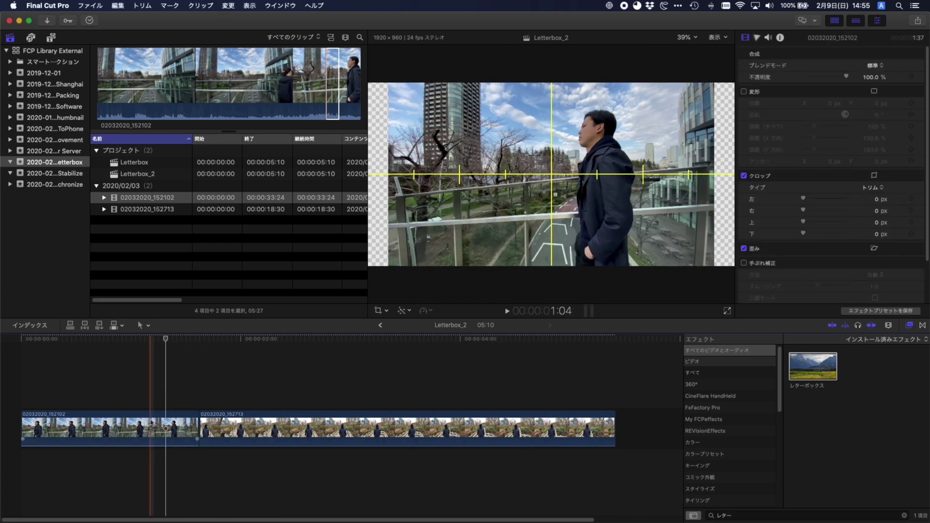
left_click(152, 422)
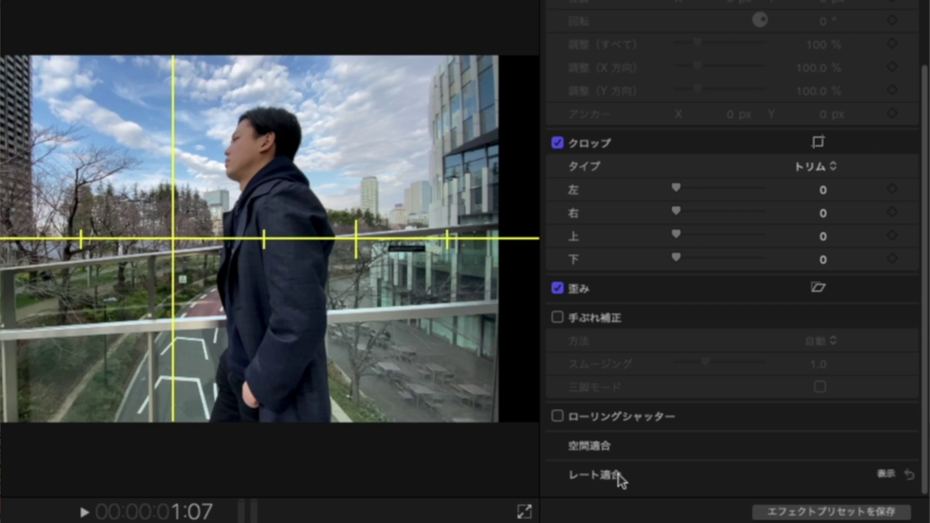
Step: Change the first clip's Spatial Conform type from Fit to Fill
left_click(885, 445)
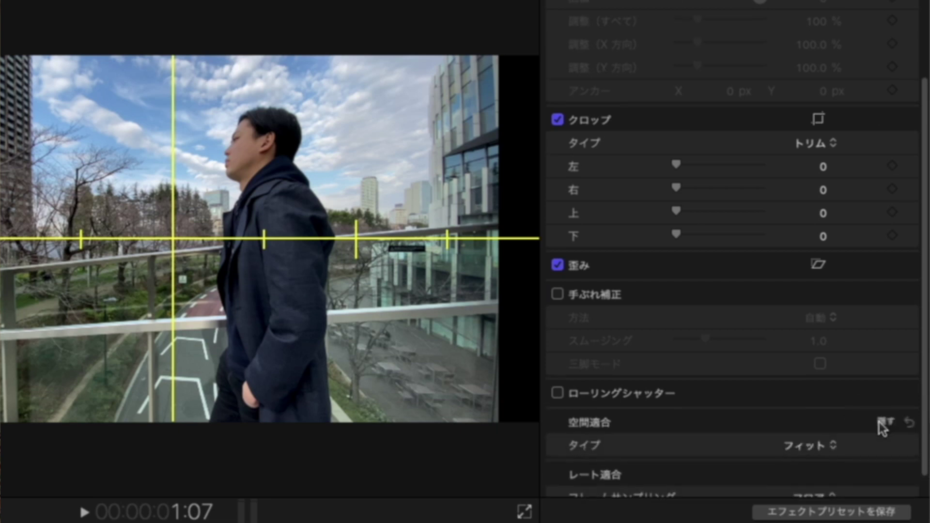
left_click(885, 473)
left_click(796, 425)
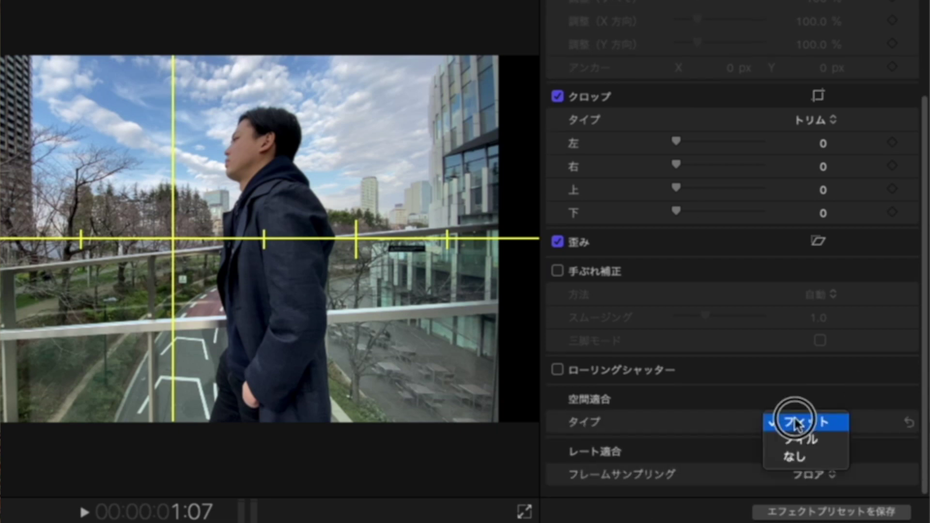
left_click(809, 440)
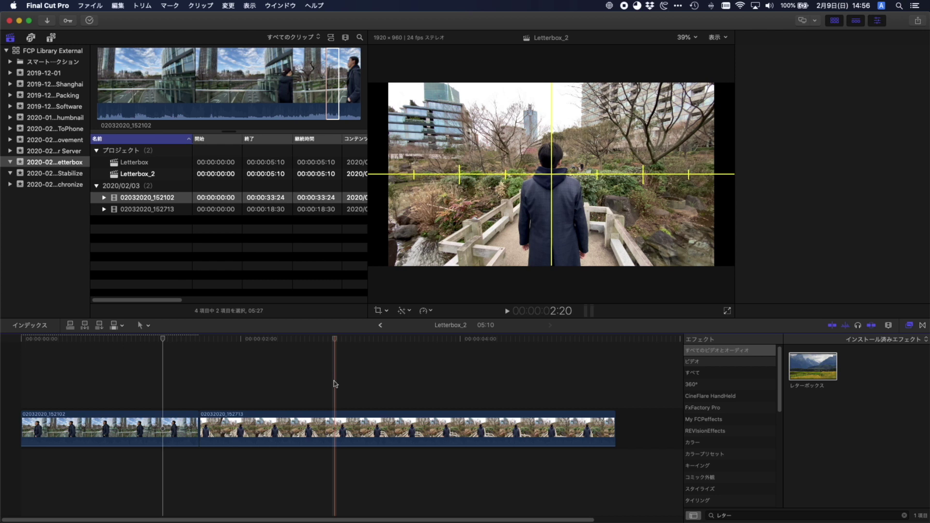
Step: Set clip 02032020_152713's Spatial Conform type to Fill as well, then deselect it
left_click(362, 428)
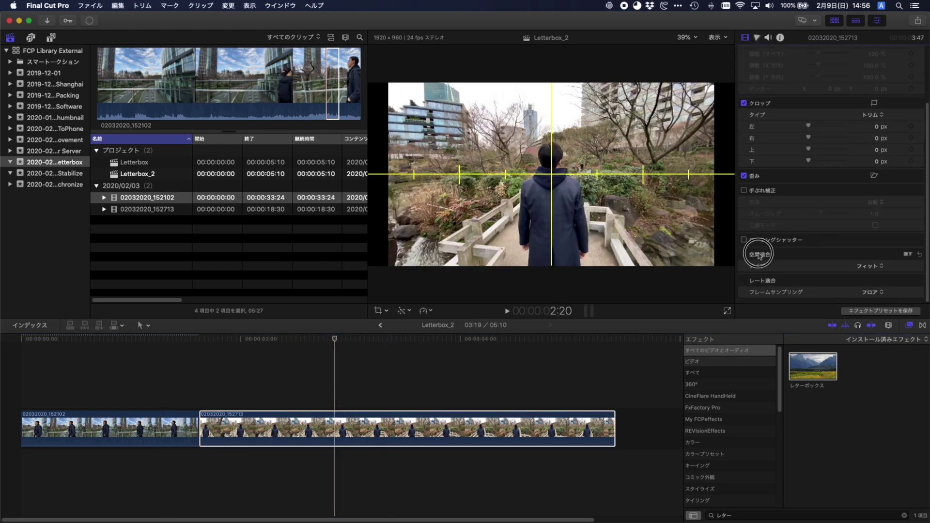
left_click(768, 256)
left_click(872, 270)
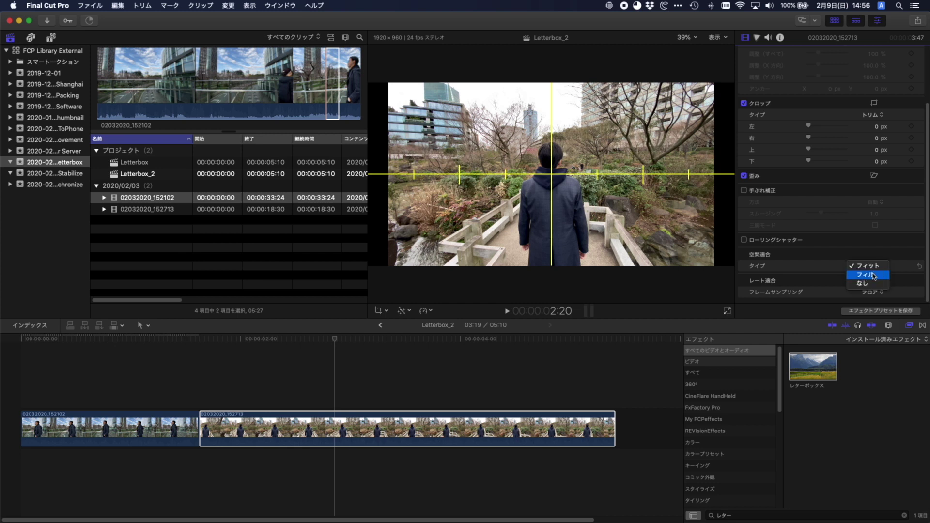
left_click(874, 276)
left_click(335, 379)
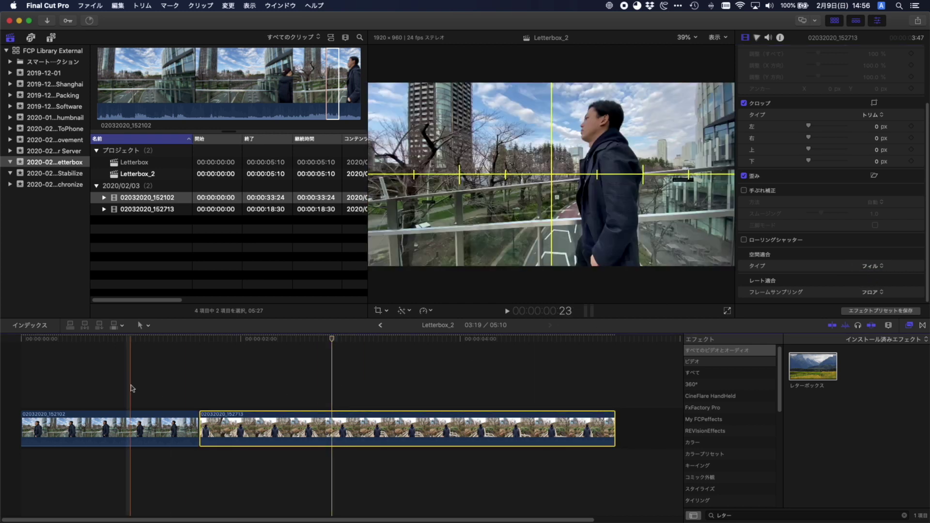
left_click(22, 385)
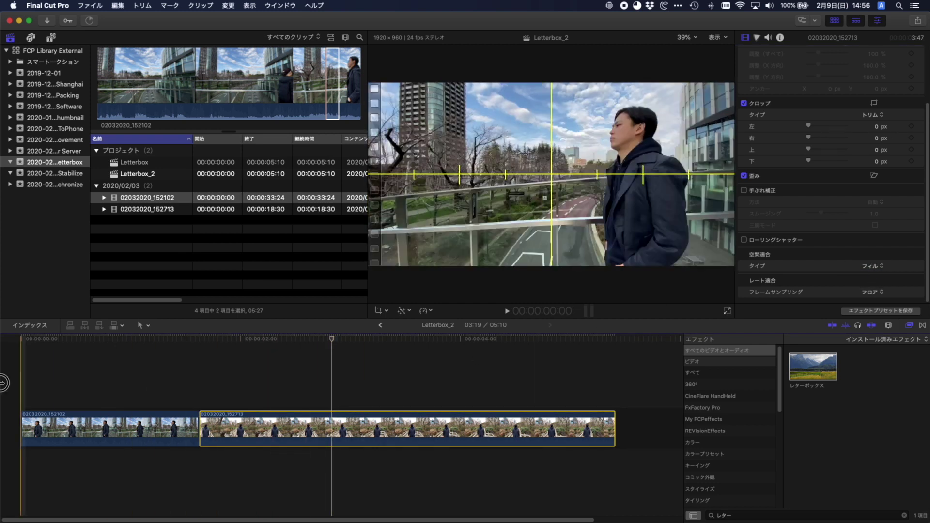
Step: Raise clip 02032020_152713 by setting its Transform Position Y to 59 px
left_click(359, 395)
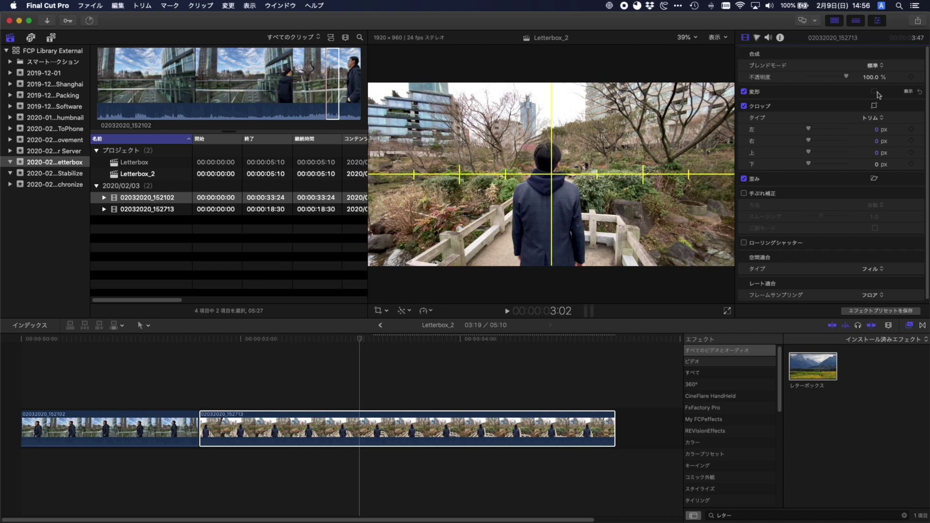
left_click(906, 92)
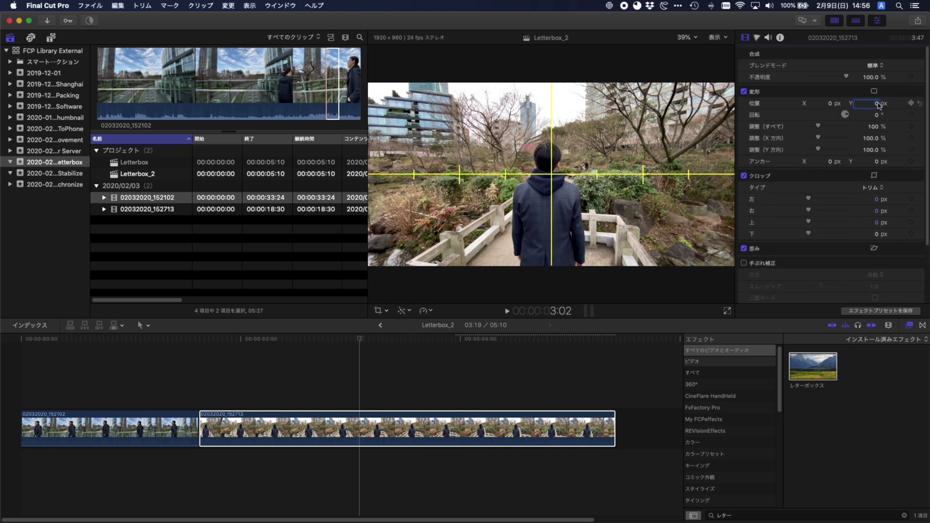
left_click_drag(878, 106, 878, 76)
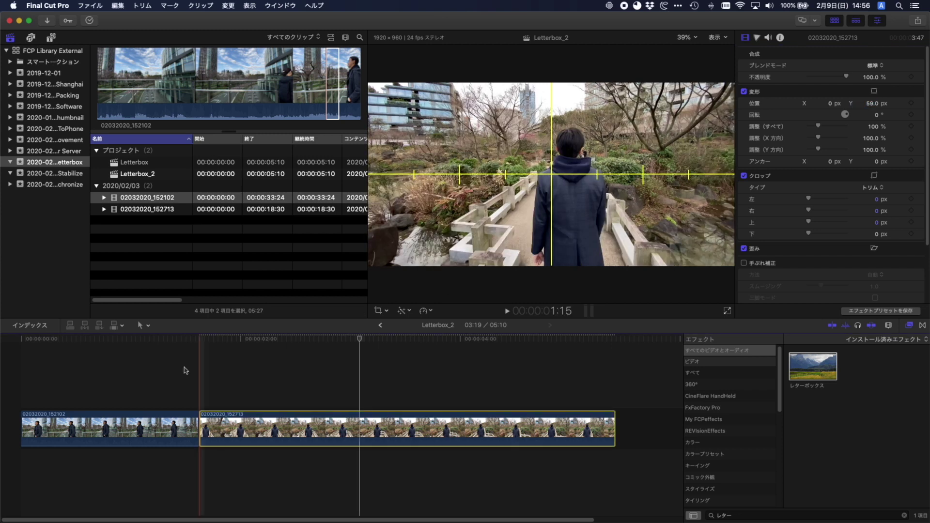
left_click(154, 373)
Step: Play Letterbox_2 from the start to review both clips filling the 1920x960 frame
key("space")
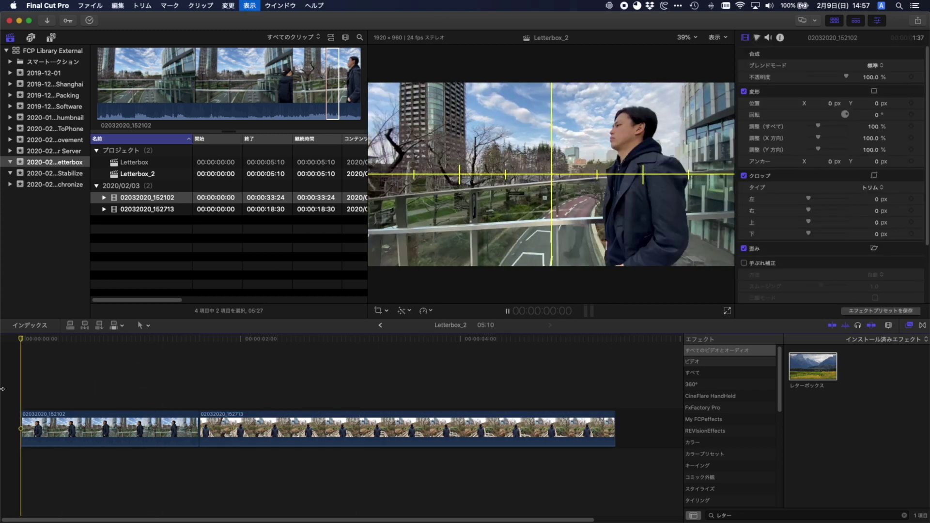